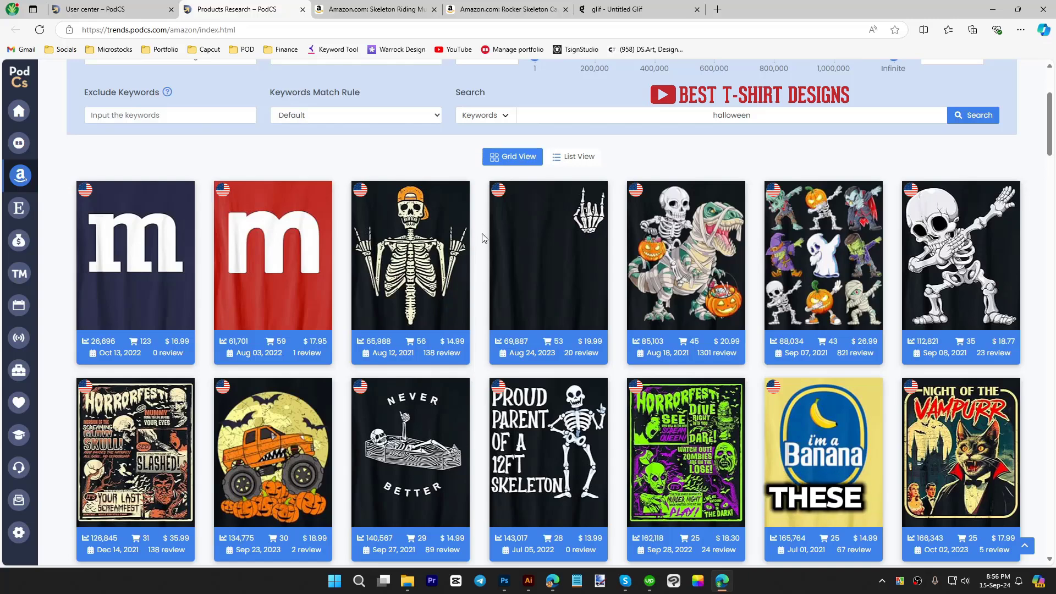
- View the skeleton-riding-dinosaur shirt's Amazon listing, then return to the PodCS halloween results
{"action": "scroll", "coordinate": [482, 238], "scroll_direction": "down", "scroll_amount": 2}
{"action": "scroll", "coordinate": [482, 237], "scroll_direction": "up", "scroll_amount": 1}
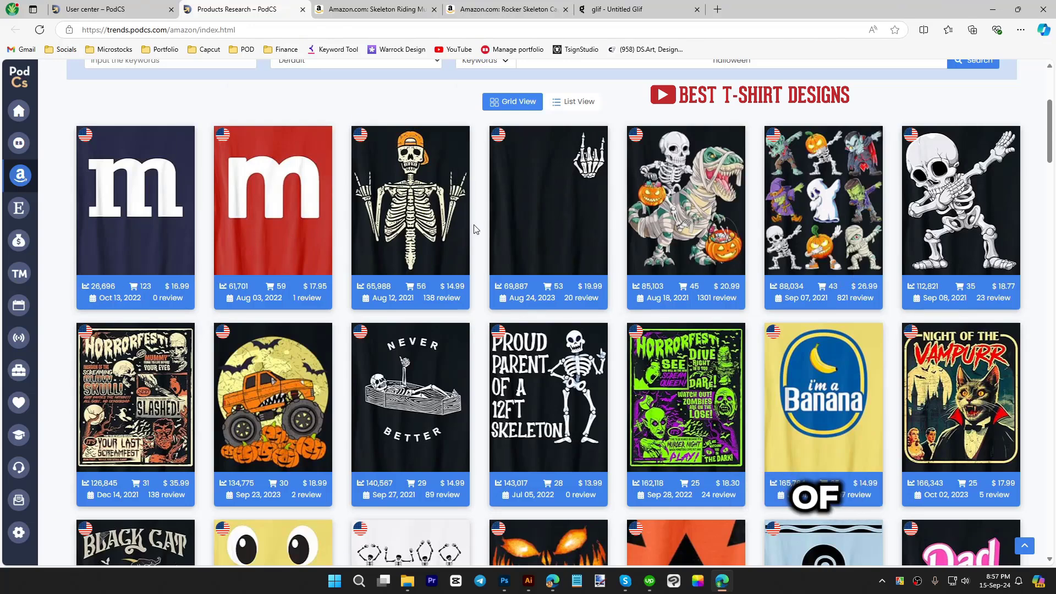
{"action": "mouse_move", "coordinate": [693, 201]}
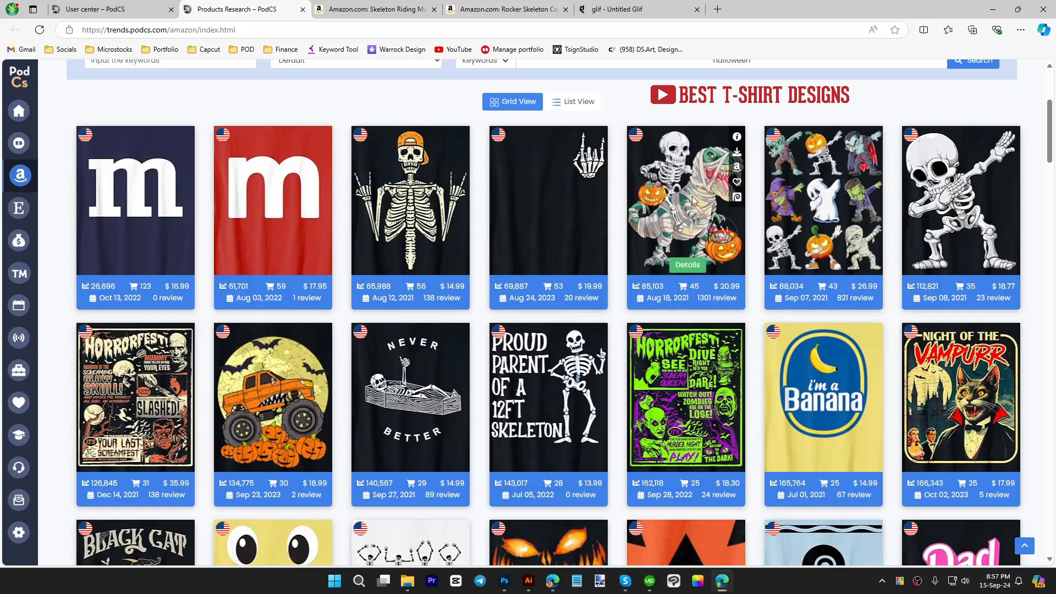
{"action": "left_click", "coordinate": [374, 10]}
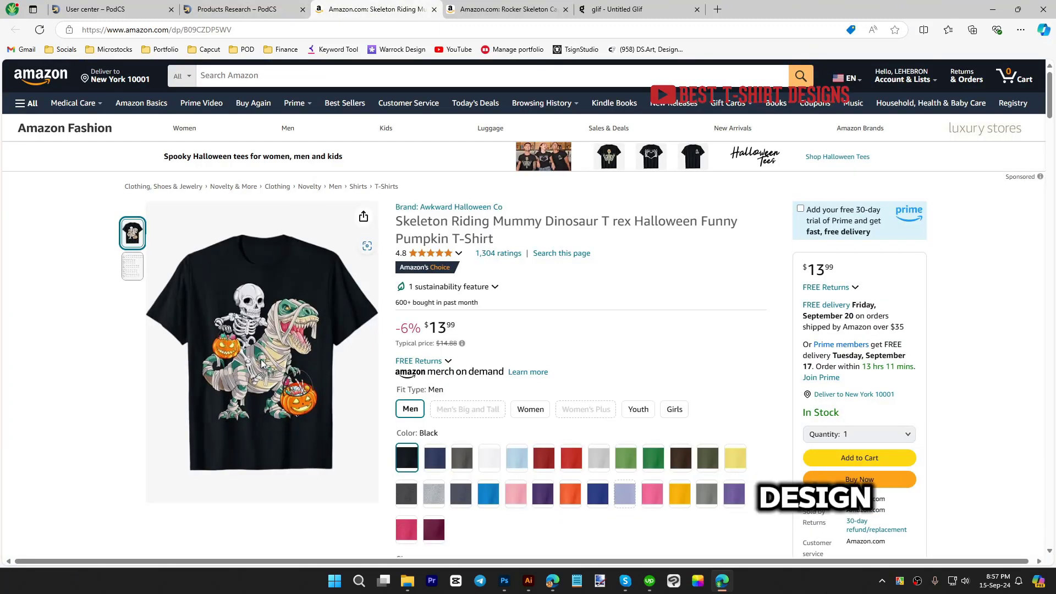
{"action": "left_click", "coordinate": [244, 6]}
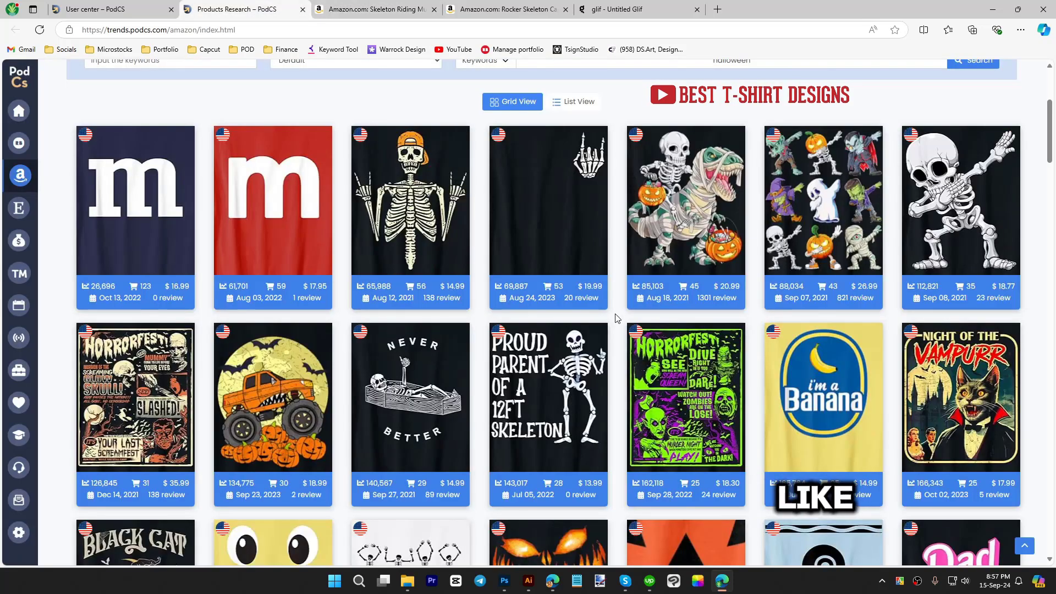
- Browse the PodCS halloween design results grid
{"action": "scroll", "coordinate": [617, 318], "scroll_direction": "down", "scroll_amount": 2}
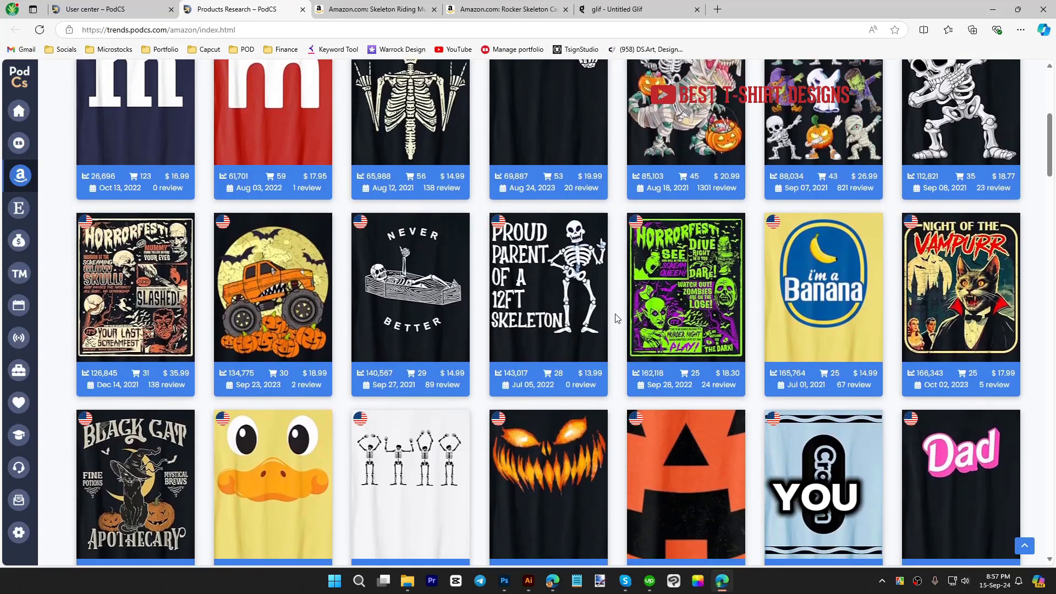
{"action": "mouse_move", "coordinate": [544, 280]}
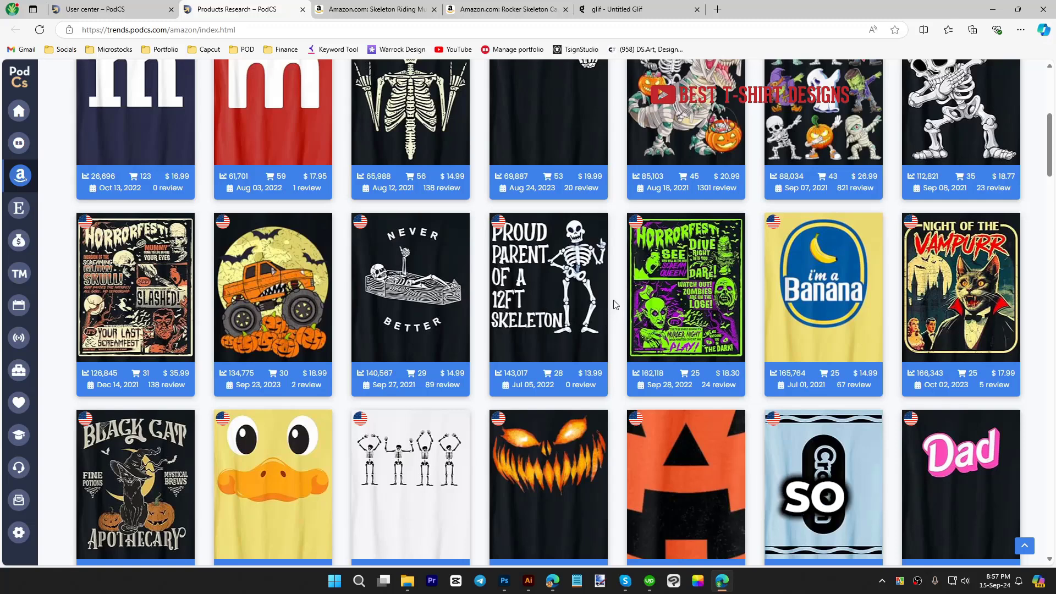
{"action": "mouse_move", "coordinate": [441, 281]}
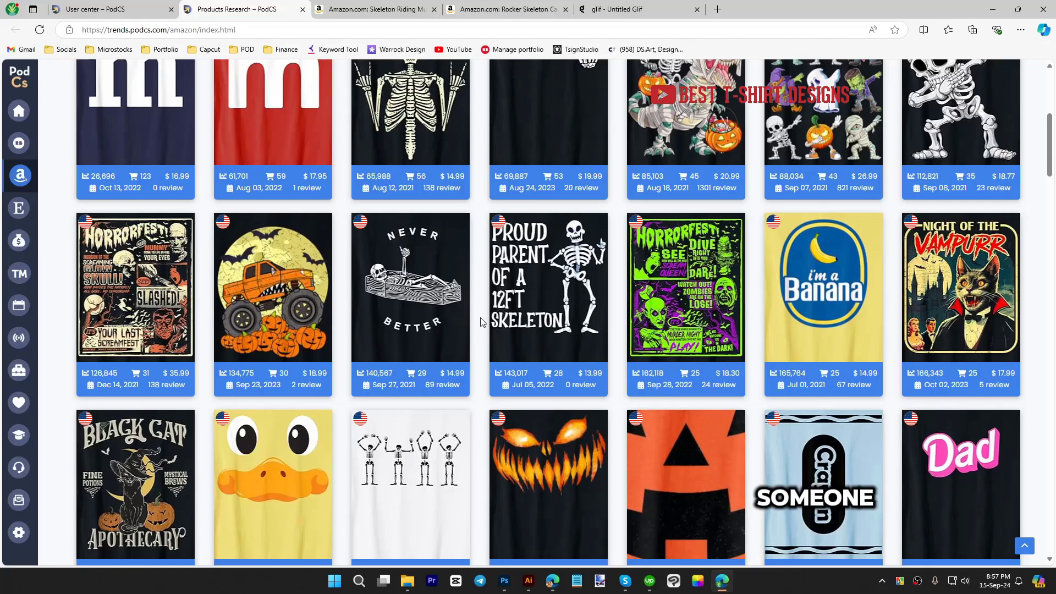
{"action": "mouse_move", "coordinate": [397, 268]}
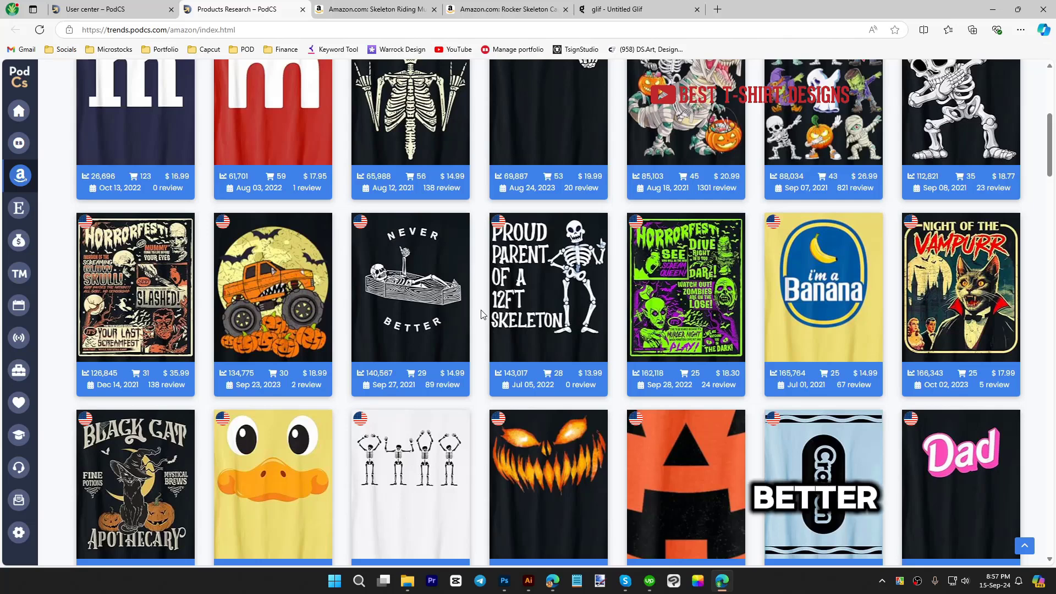
{"action": "mouse_move", "coordinate": [389, 245]}
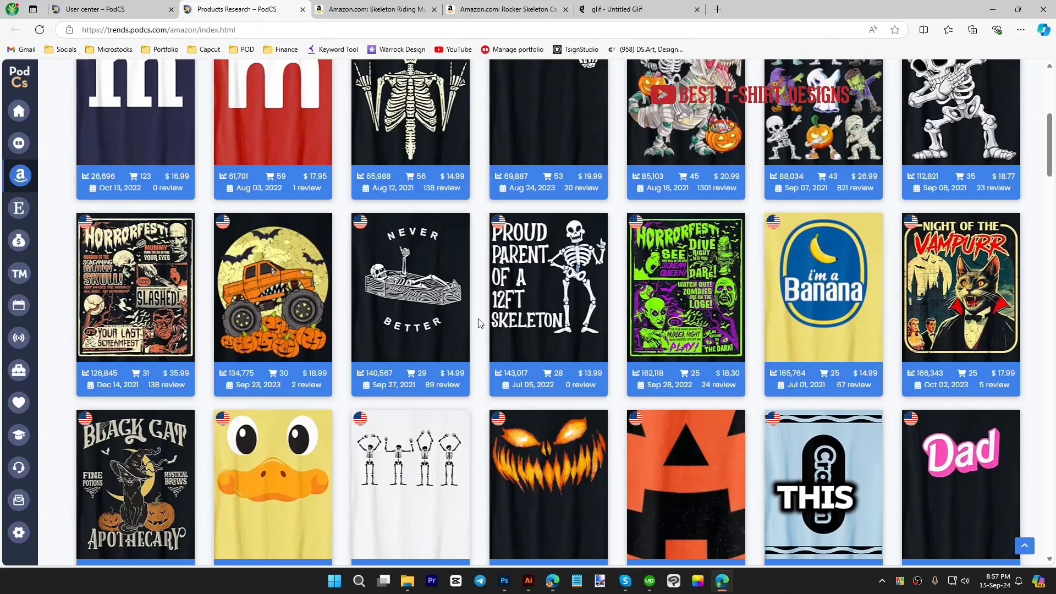
{"action": "mouse_move", "coordinate": [265, 282]}
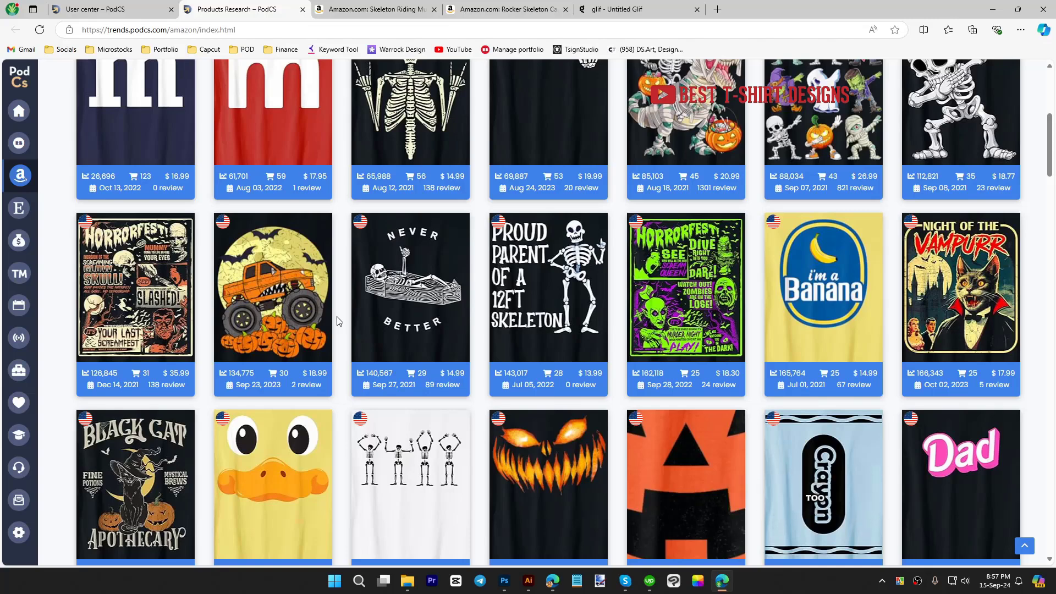
{"action": "scroll", "coordinate": [341, 306], "scroll_direction": "down", "scroll_amount": 4}
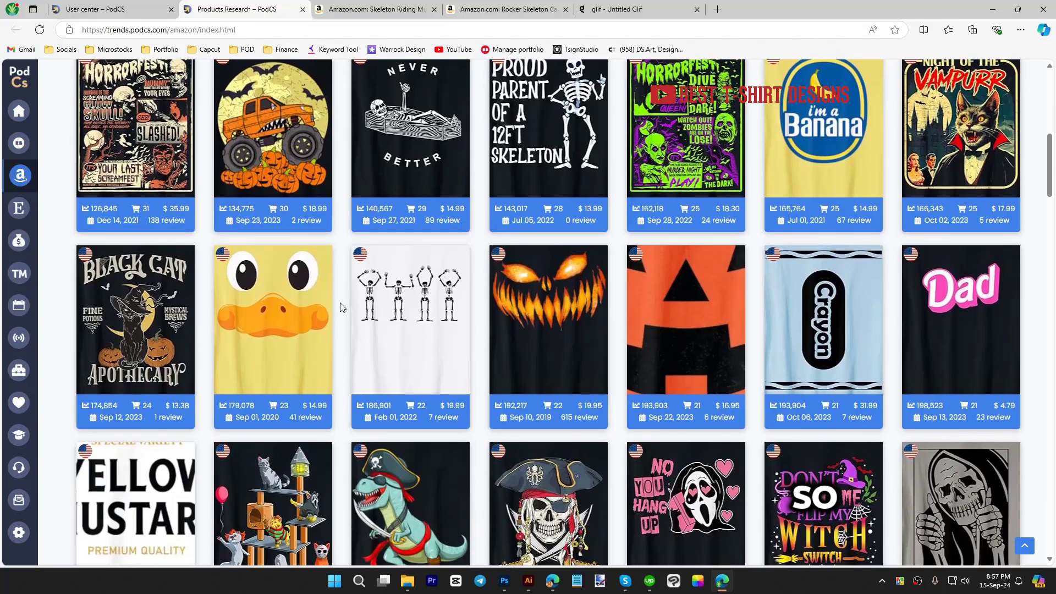
{"action": "scroll", "coordinate": [341, 307], "scroll_direction": "down", "scroll_amount": 3}
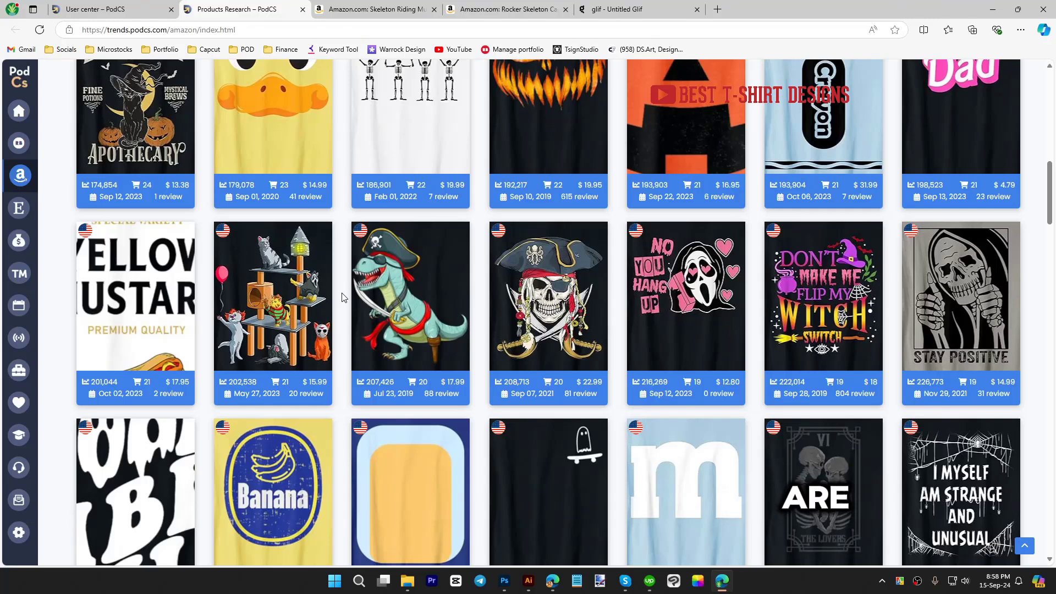
{"action": "scroll", "coordinate": [342, 297], "scroll_direction": "up", "scroll_amount": 1}
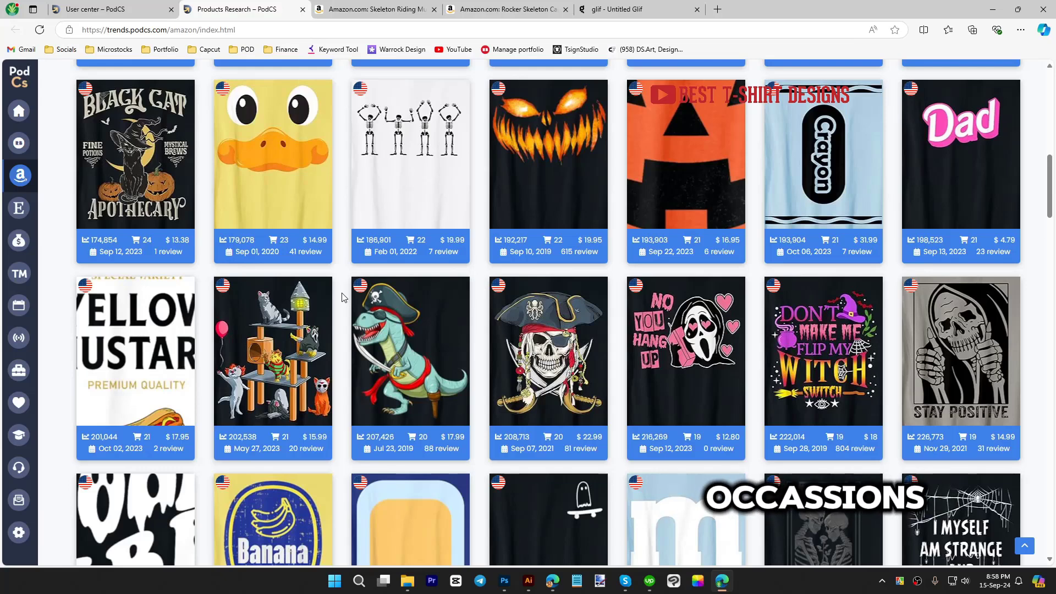
{"action": "mouse_move", "coordinate": [287, 393]}
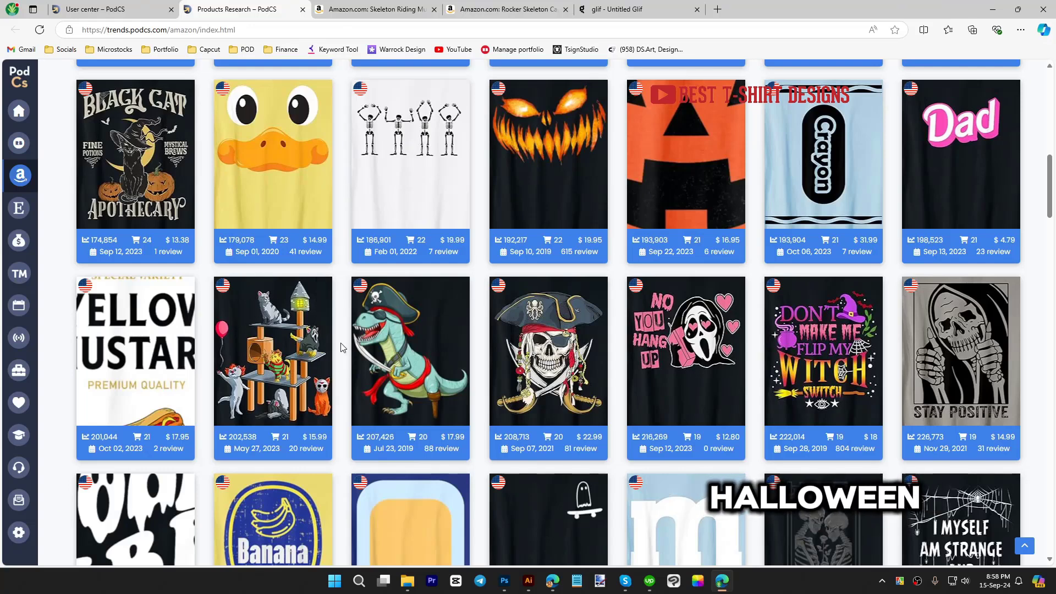
- Open the cat-tower design's Amazon listing, which shows Page Not Found, then open a new tab
{"action": "right_click", "coordinate": [254, 291]}
{"action": "key", "text": "Escape"}
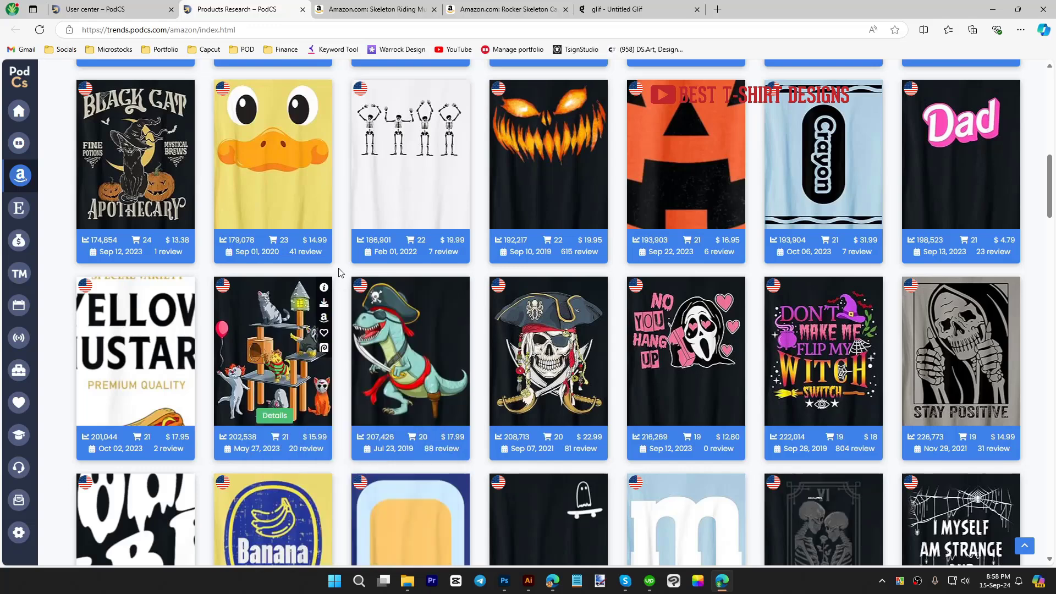
{"action": "left_click", "coordinate": [325, 324]}
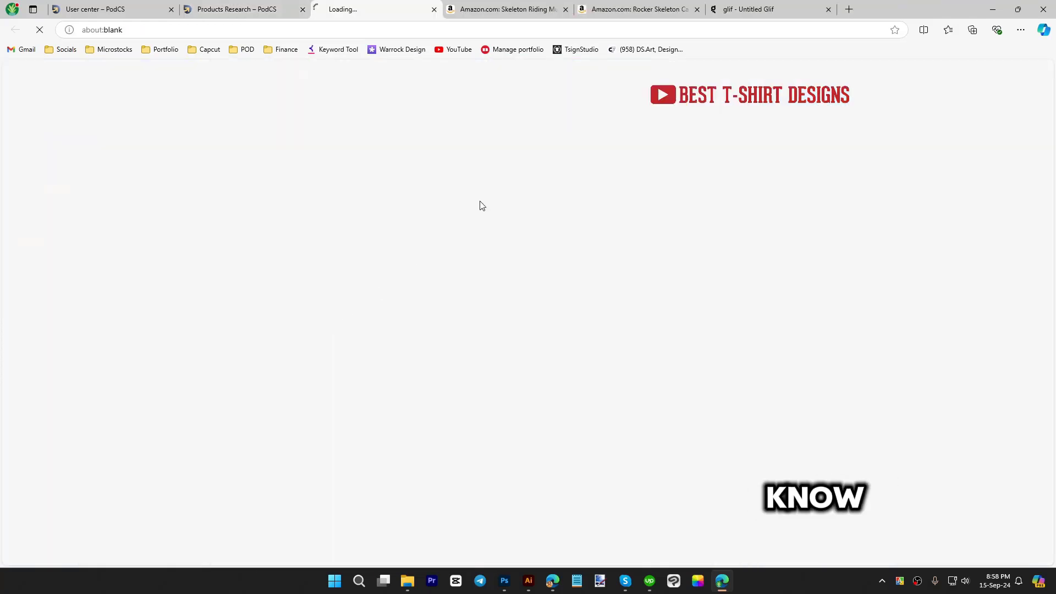
{"action": "left_click", "coordinate": [260, 6]}
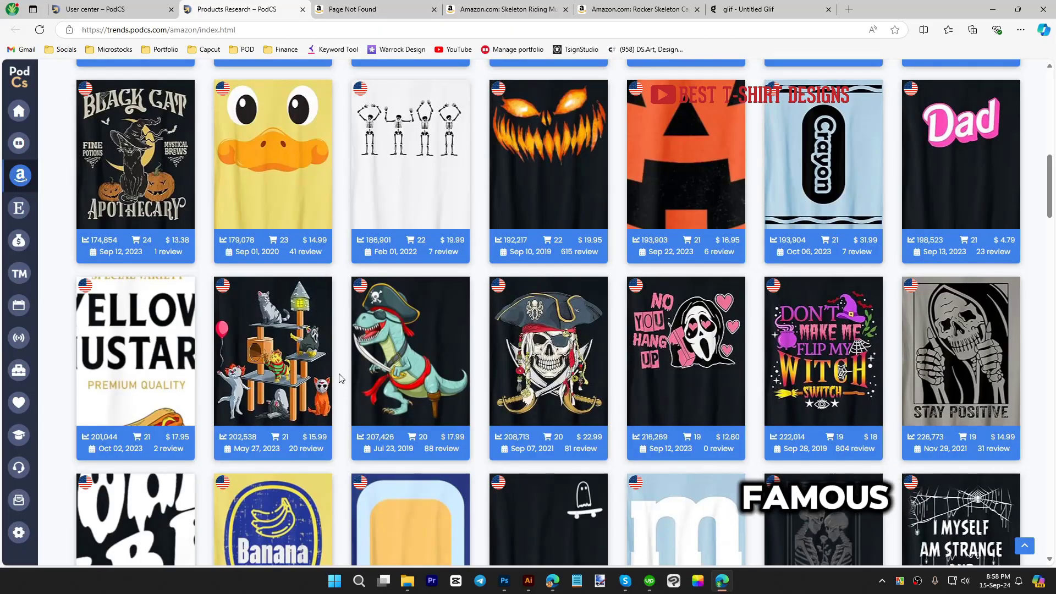
{"action": "mouse_move", "coordinate": [321, 392]}
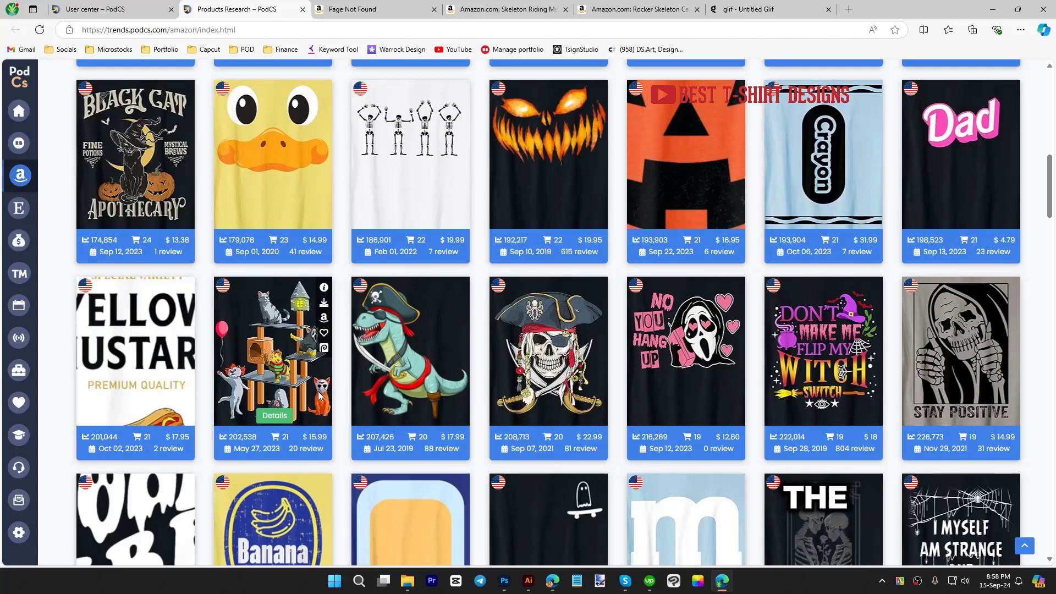
{"action": "left_click", "coordinate": [848, 8]}
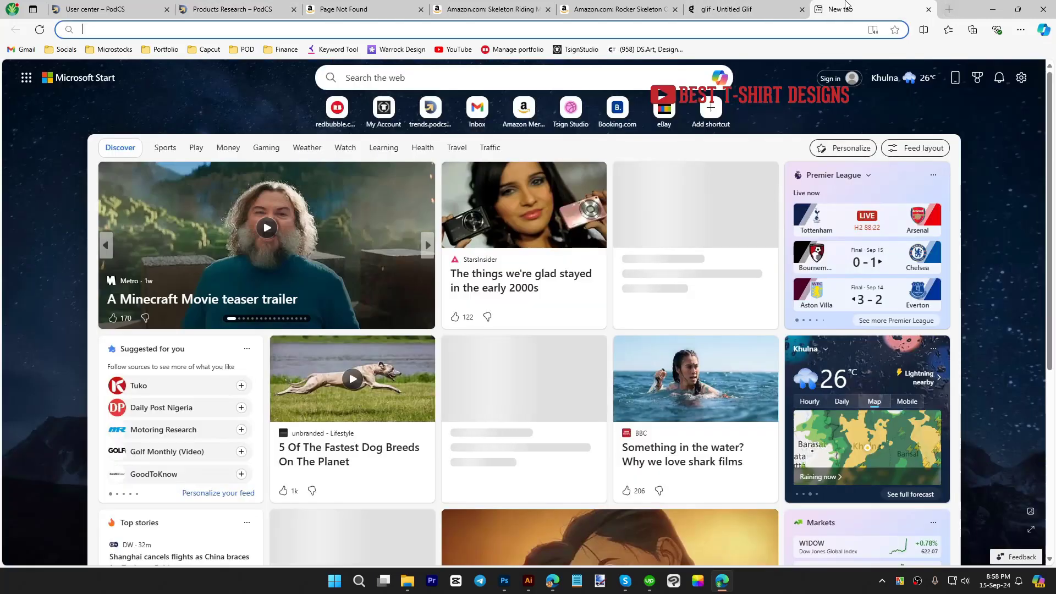
- Search Bing for 'friday the 13th', view image results and enlarge the spoiler-free guide image
{"action": "type", "text": "friday the"}
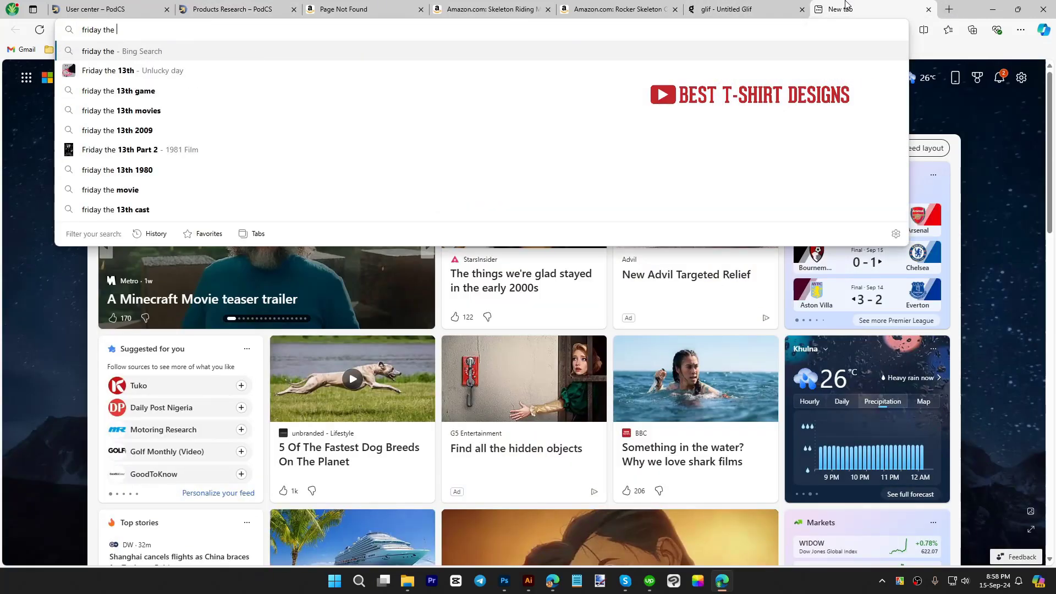
{"action": "left_click", "coordinate": [274, 72]}
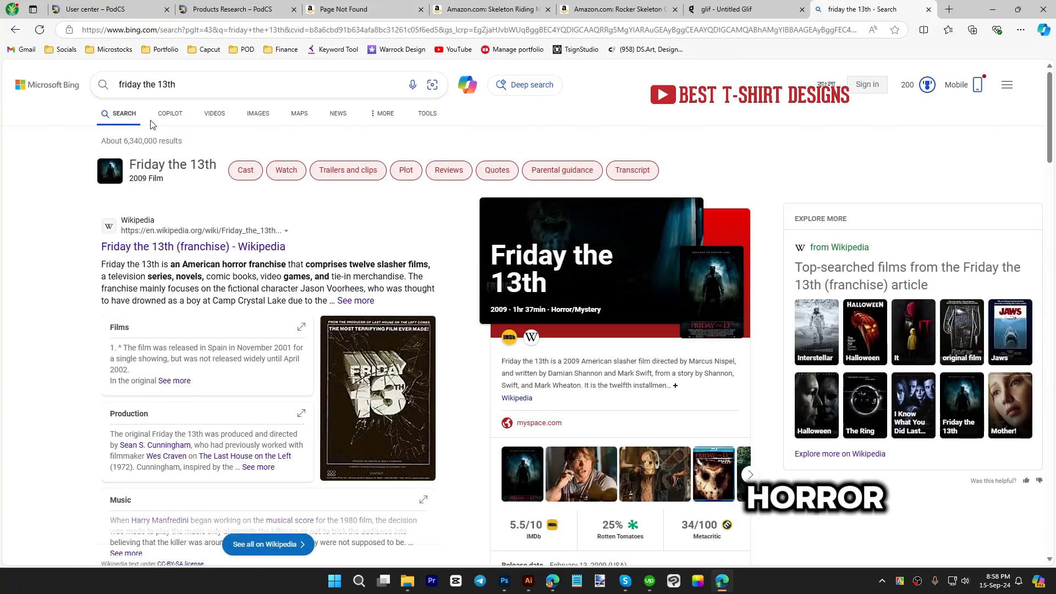
{"action": "left_click", "coordinate": [259, 114]}
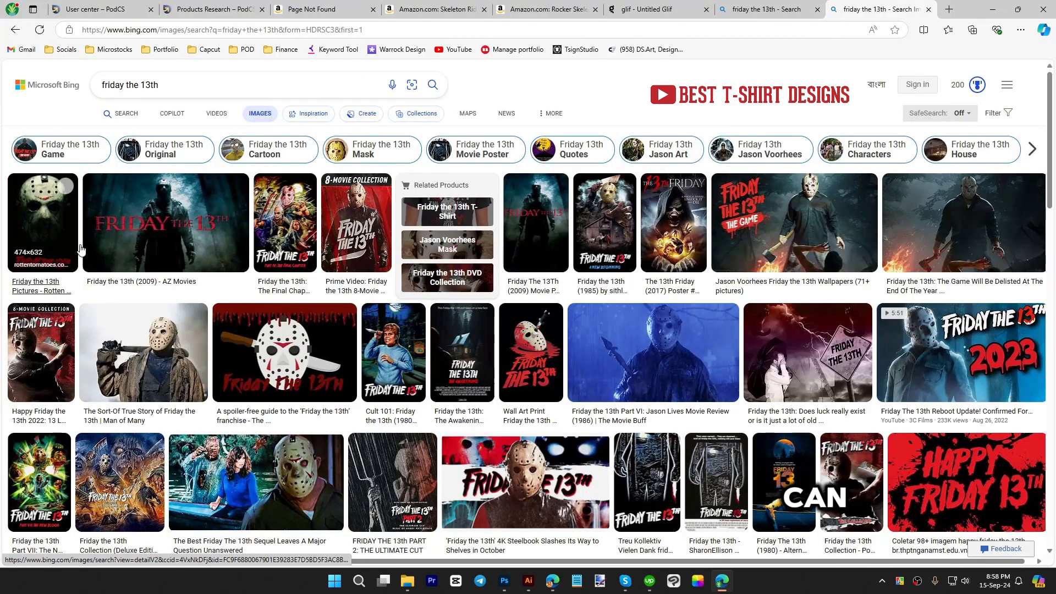
{"action": "left_click", "coordinate": [284, 352]}
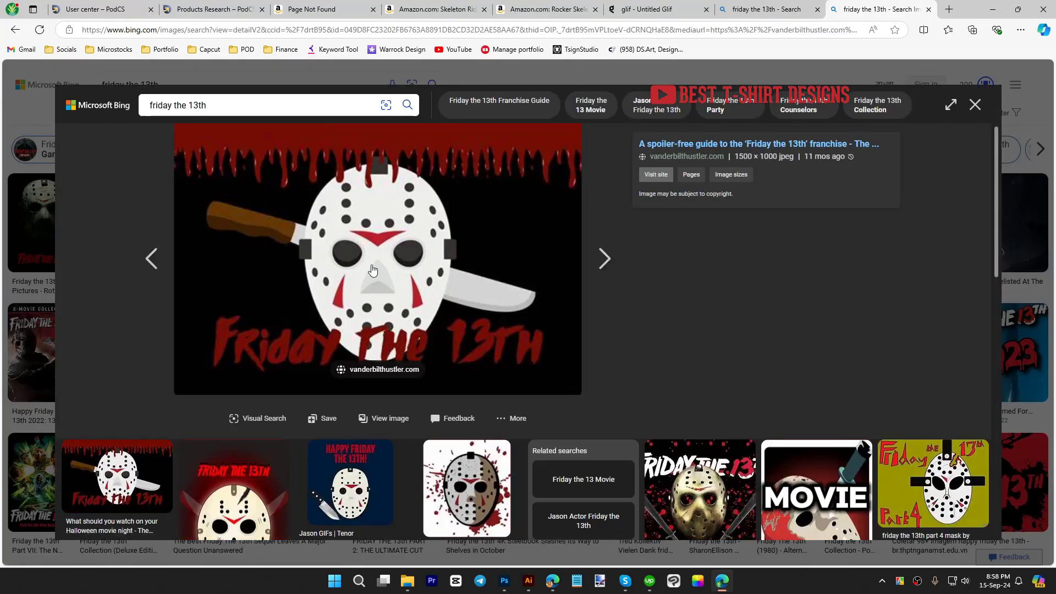
{"action": "left_click", "coordinate": [322, 9]}
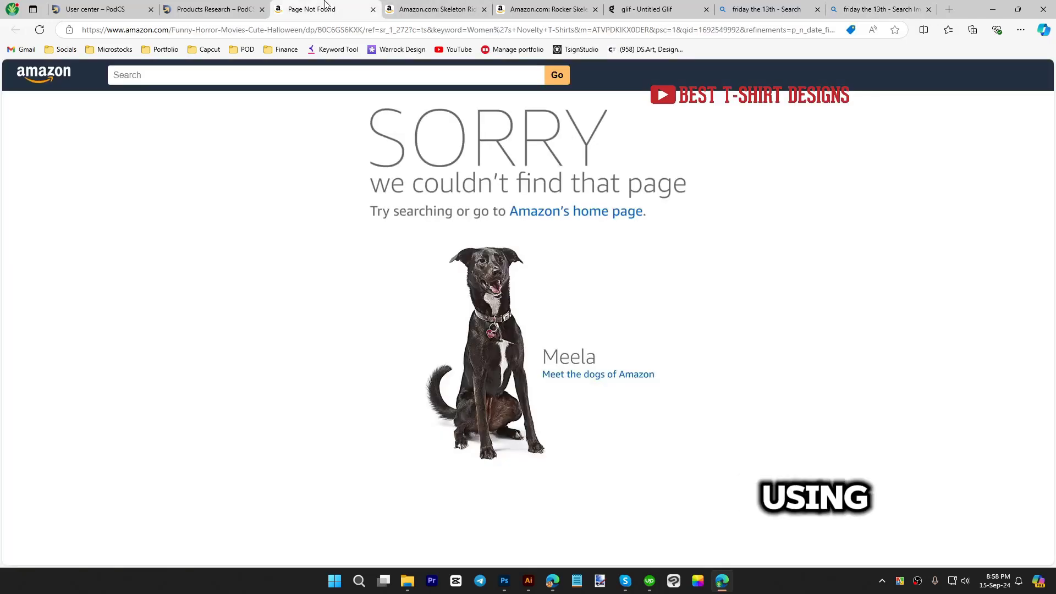
{"action": "left_click", "coordinate": [228, 7]}
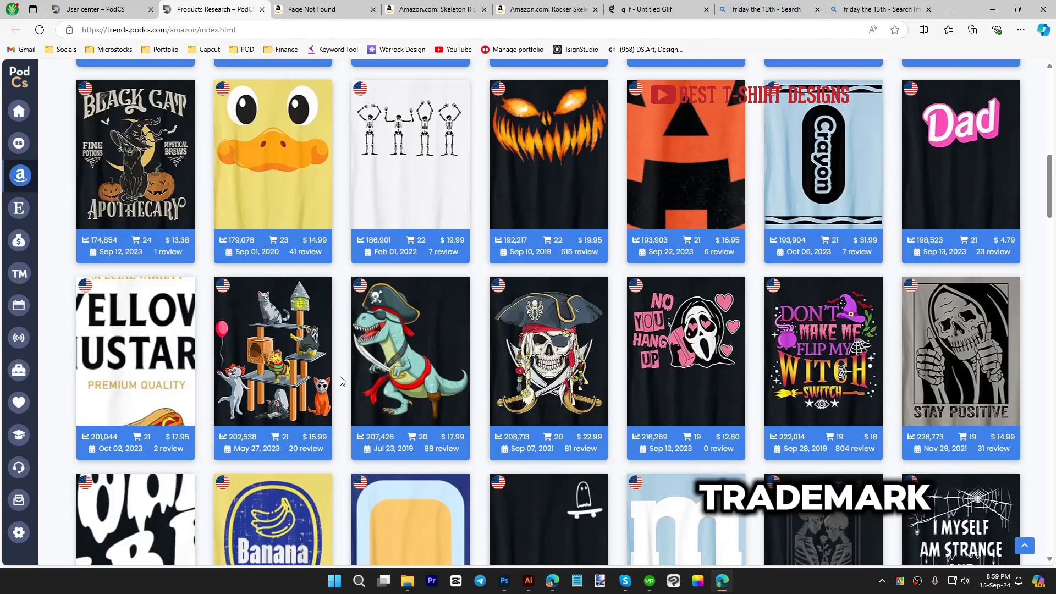
- Open the Black Cat Salem Apothecary shirt's Amazon listing ($14.99), then scroll the PodCS trends grid
{"action": "scroll", "coordinate": [341, 381], "scroll_direction": "down", "scroll_amount": 1}
{"action": "scroll", "coordinate": [341, 380], "scroll_direction": "up", "scroll_amount": 2}
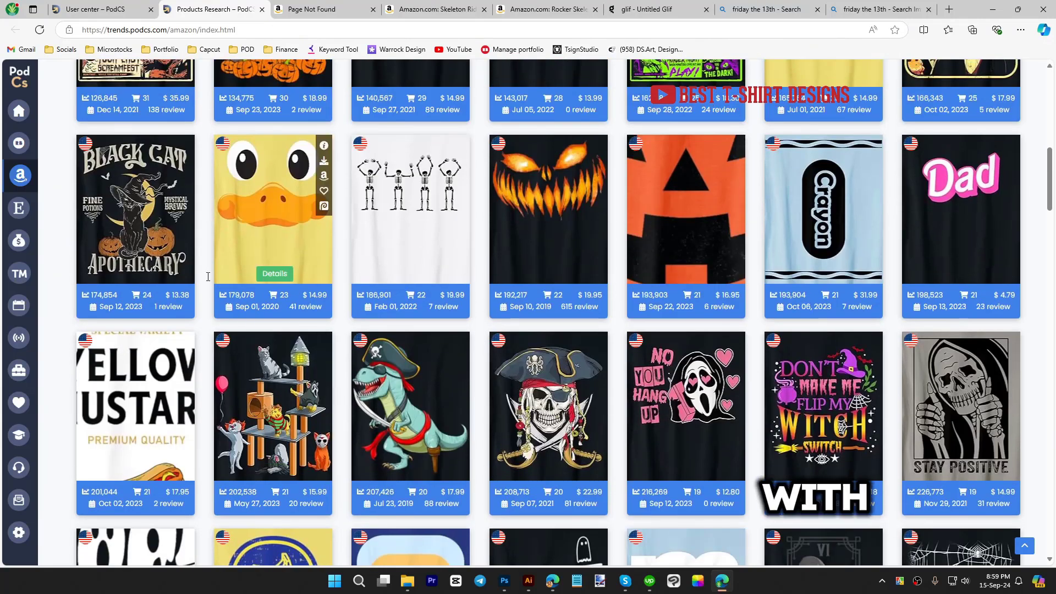
{"action": "left_click", "coordinate": [186, 176]}
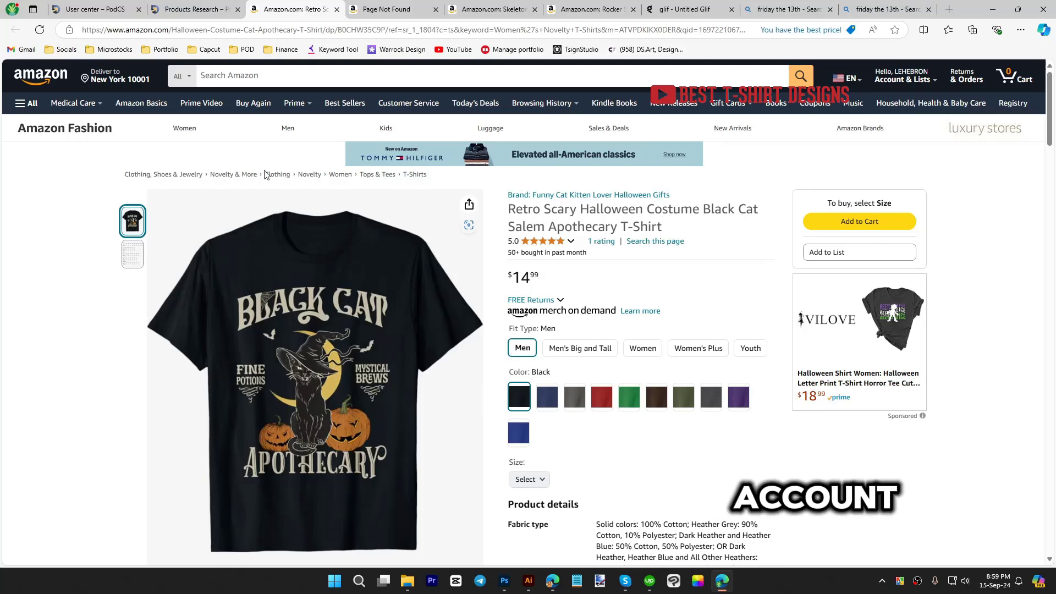
{"action": "left_click", "coordinate": [195, 10]}
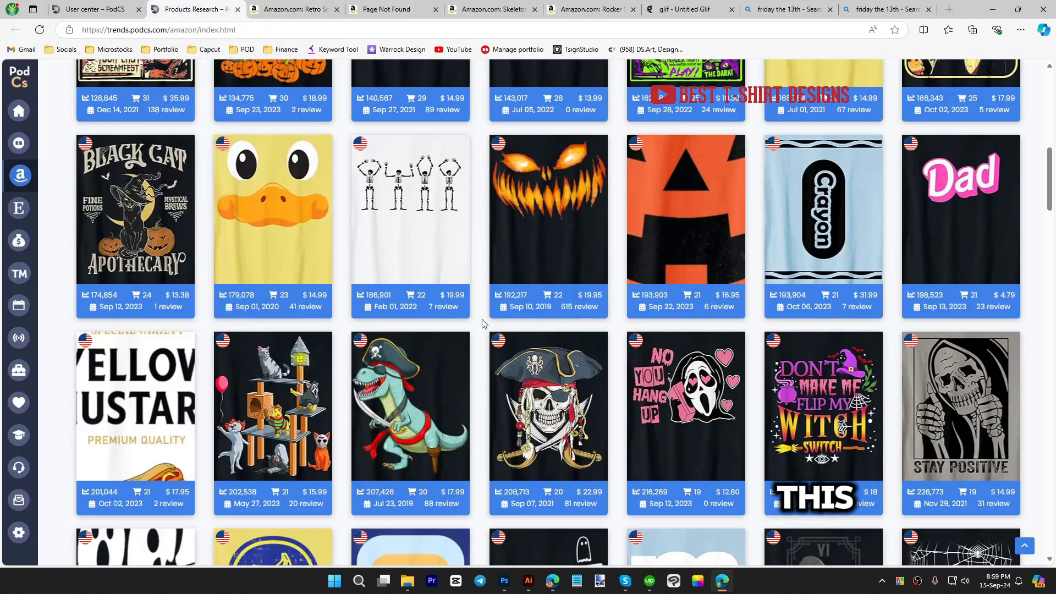
{"action": "scroll", "coordinate": [483, 321], "scroll_direction": "down", "scroll_amount": 5}
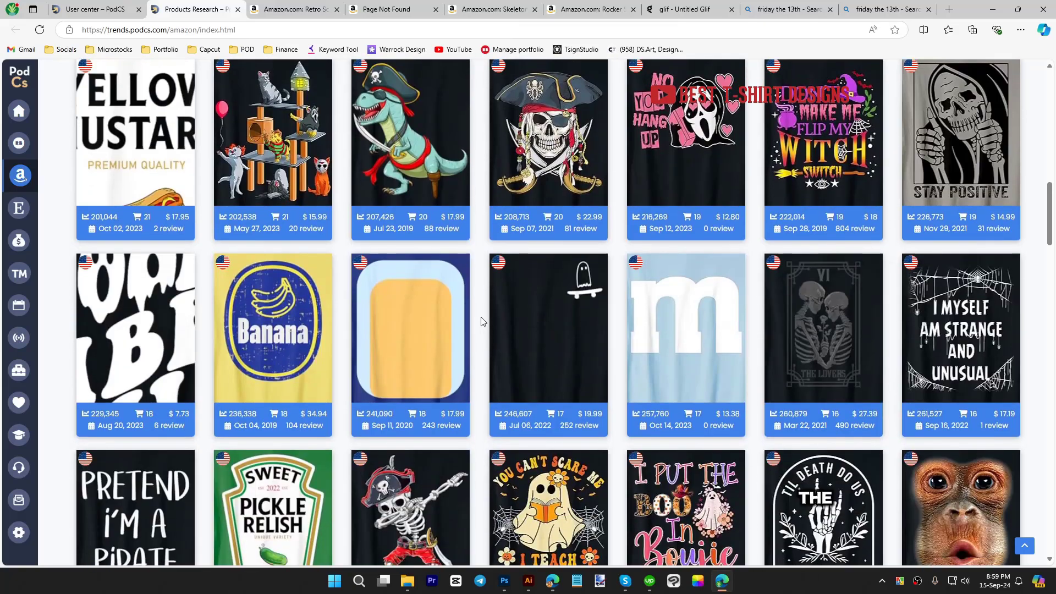
{"action": "scroll", "coordinate": [481, 321], "scroll_direction": "down", "scroll_amount": 5}
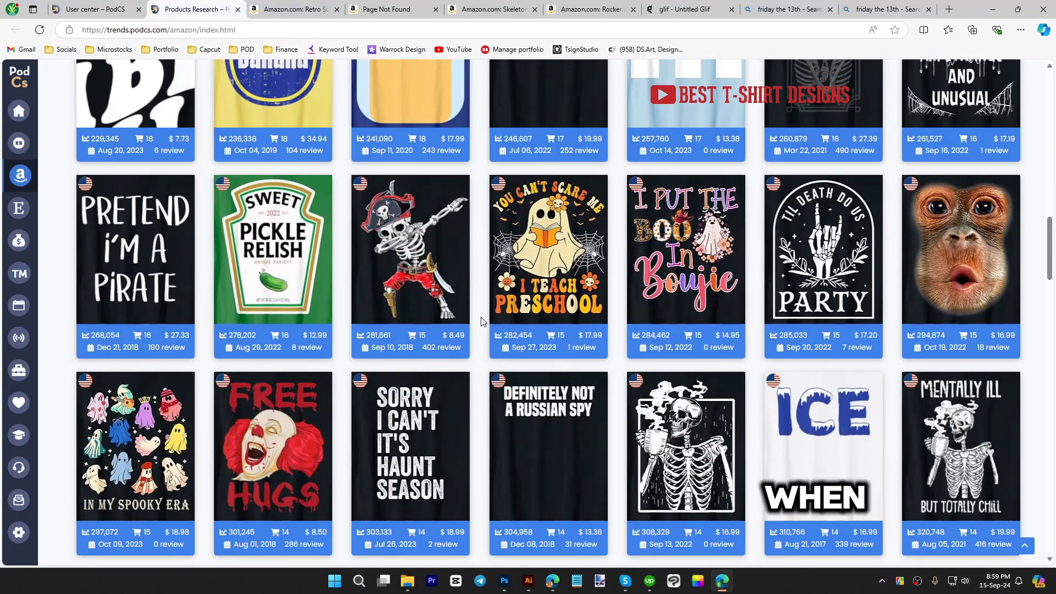
{"action": "scroll", "coordinate": [481, 321], "scroll_direction": "down", "scroll_amount": 1}
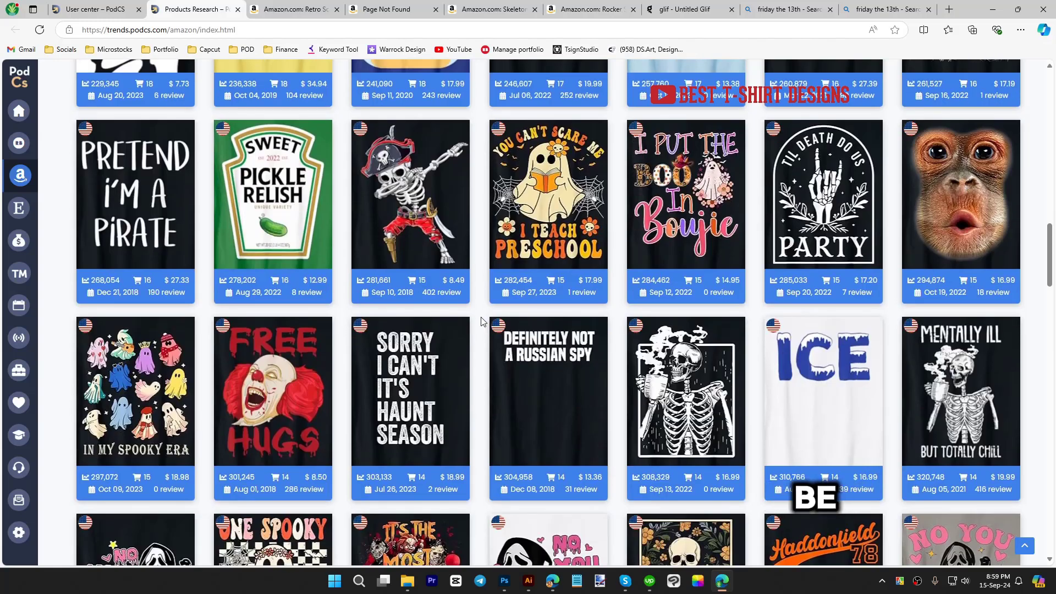
{"action": "mouse_move", "coordinate": [281, 385]}
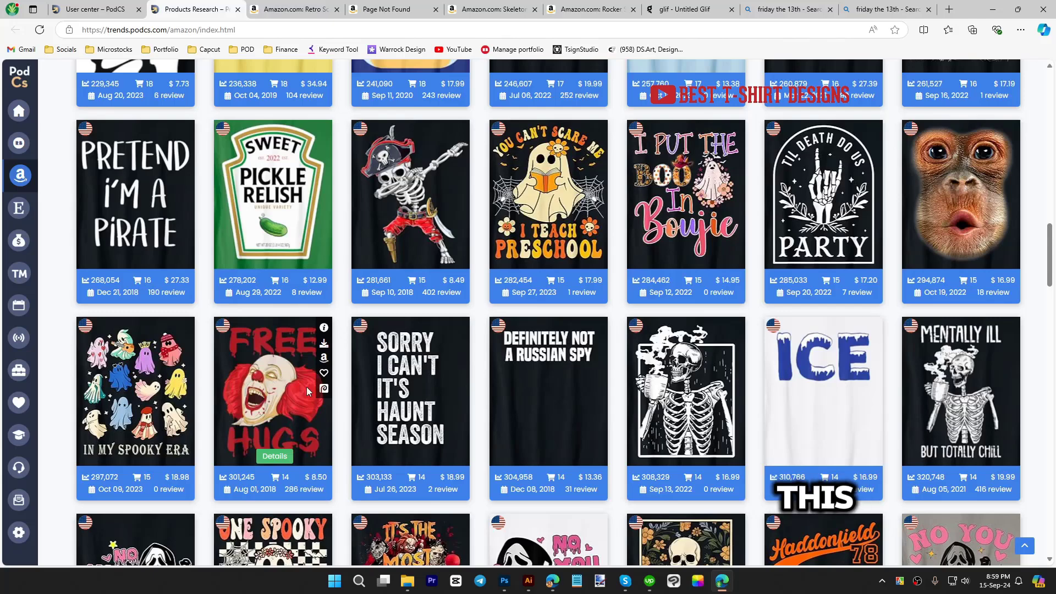
- Open the Free Hugs clown shirt's Amazon listing and return to the research grid
{"action": "left_click", "coordinate": [324, 358]}
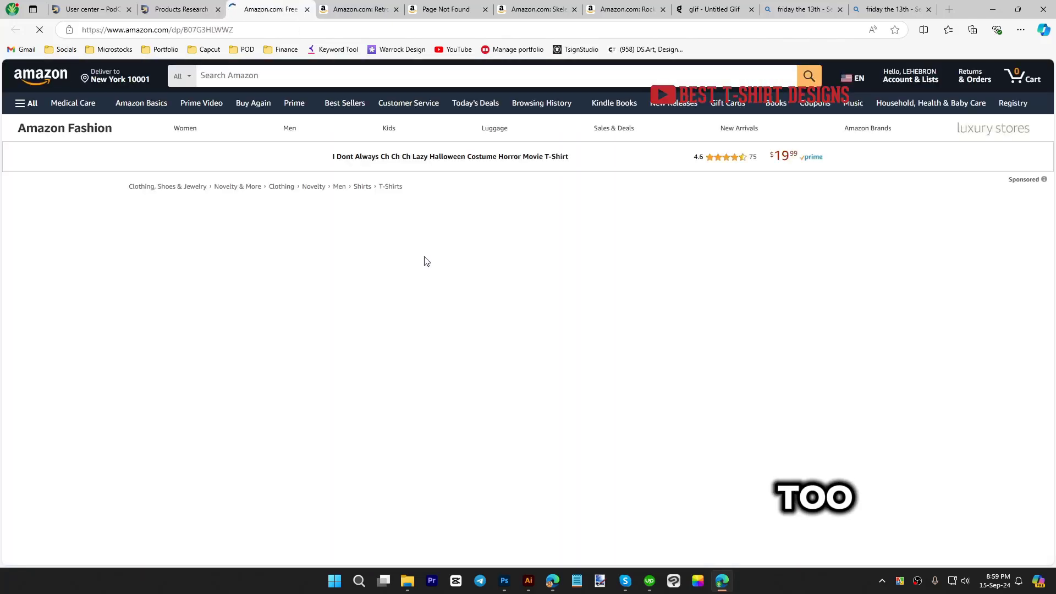
{"action": "scroll", "coordinate": [425, 258], "scroll_direction": "down", "scroll_amount": 5}
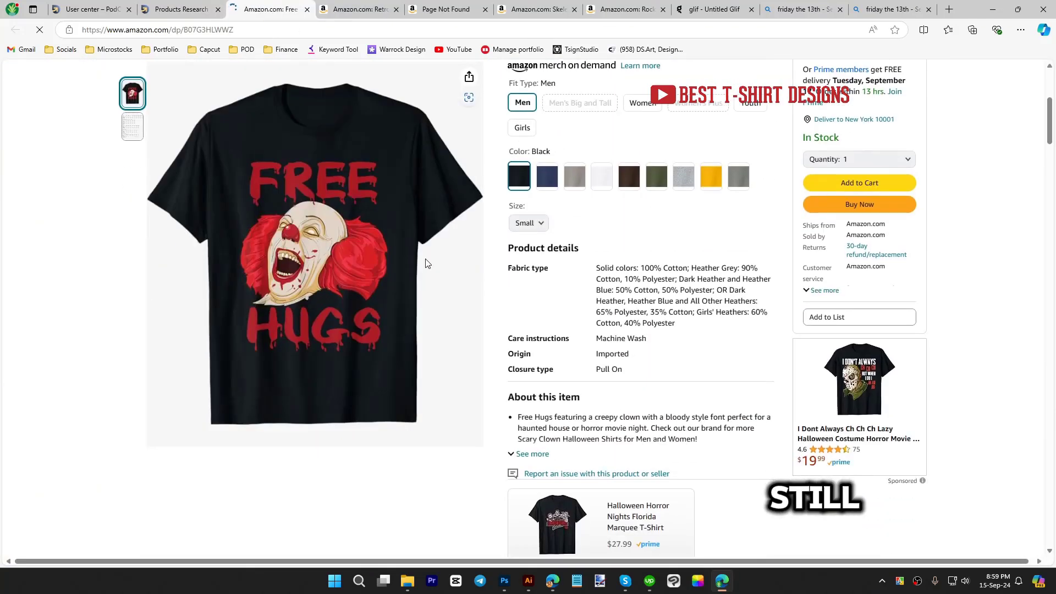
{"action": "scroll", "coordinate": [424, 258], "scroll_direction": "up", "scroll_amount": 4}
{"action": "left_click", "coordinate": [175, 9]}
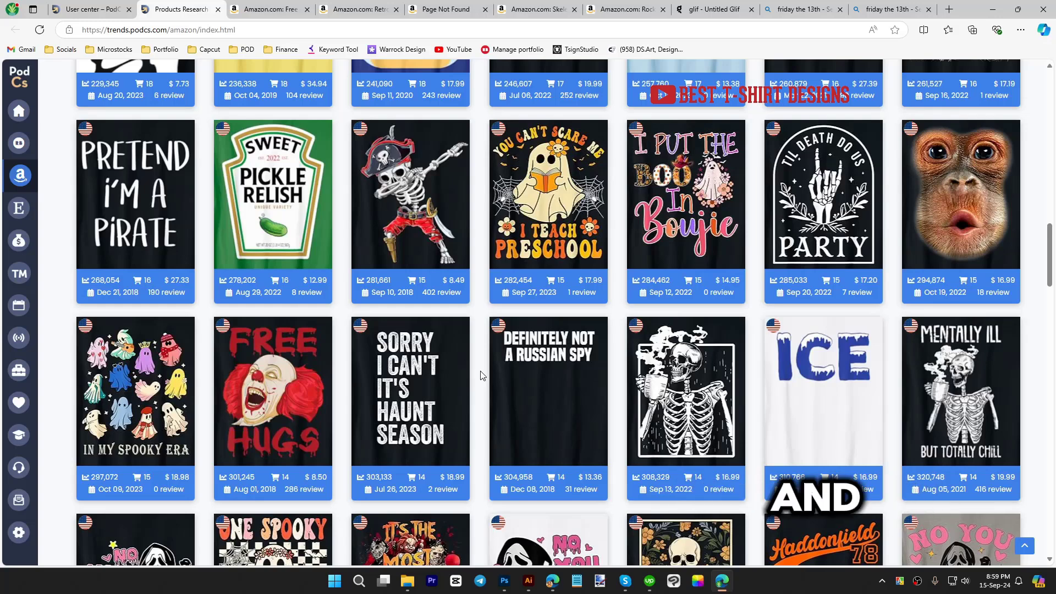
- Scroll the grid to designs like Trick or Teach ($19.99) and Never Better ($15.99)
{"action": "mouse_move", "coordinate": [409, 484]}
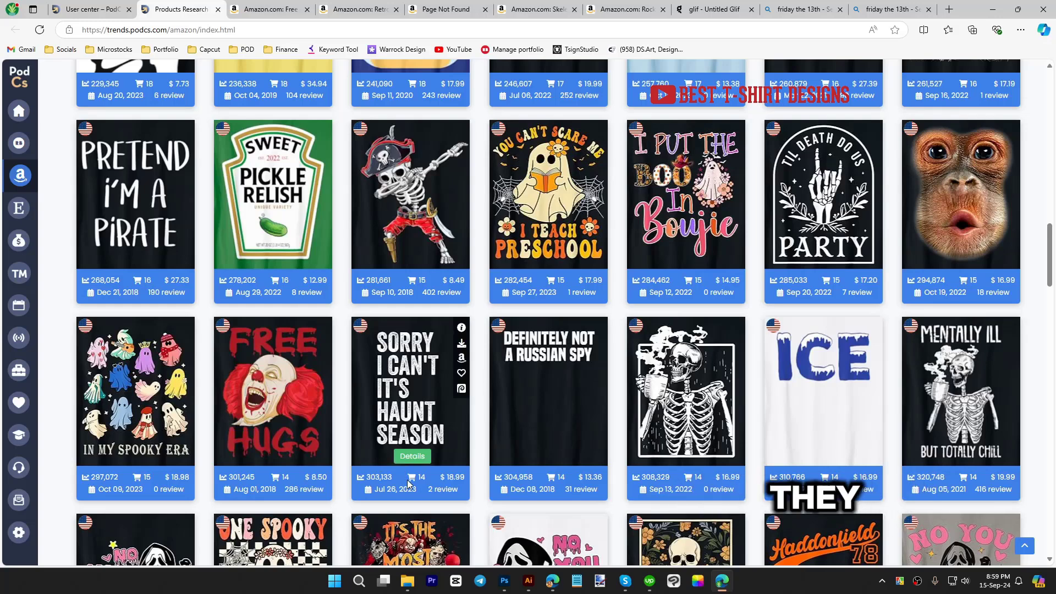
{"action": "mouse_move", "coordinate": [527, 447]}
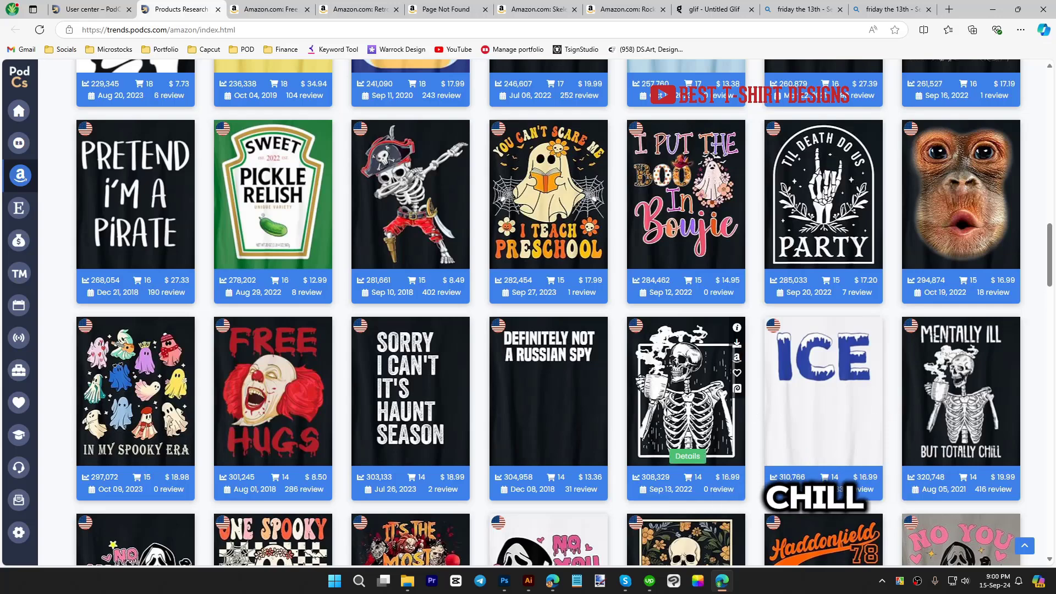
{"action": "scroll", "coordinate": [617, 398], "scroll_direction": "down", "scroll_amount": 3}
{"action": "scroll", "coordinate": [618, 387], "scroll_direction": "down", "scroll_amount": 2}
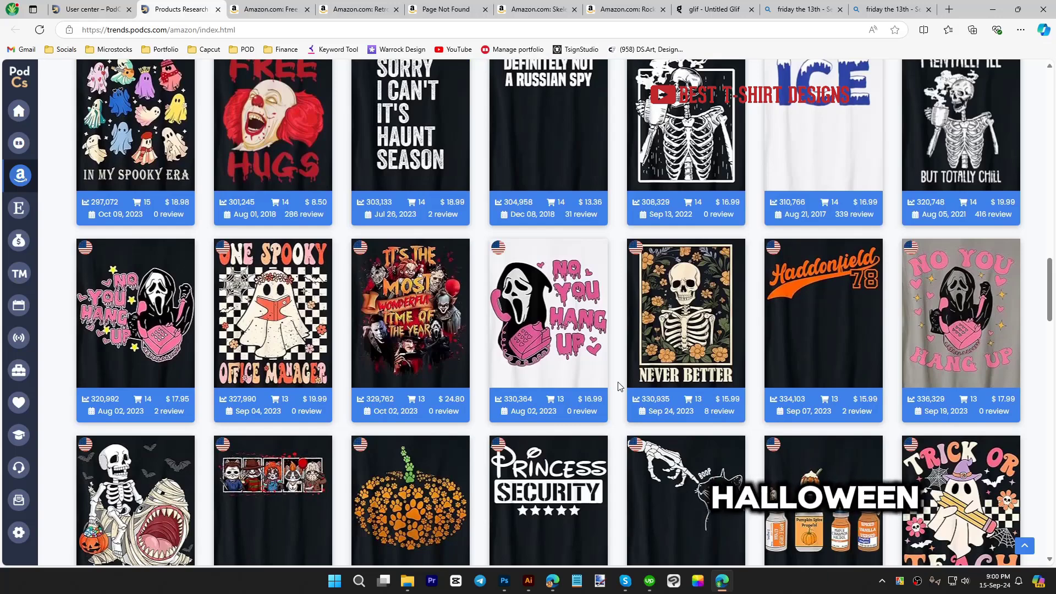
{"action": "scroll", "coordinate": [620, 386], "scroll_direction": "down", "scroll_amount": 2}
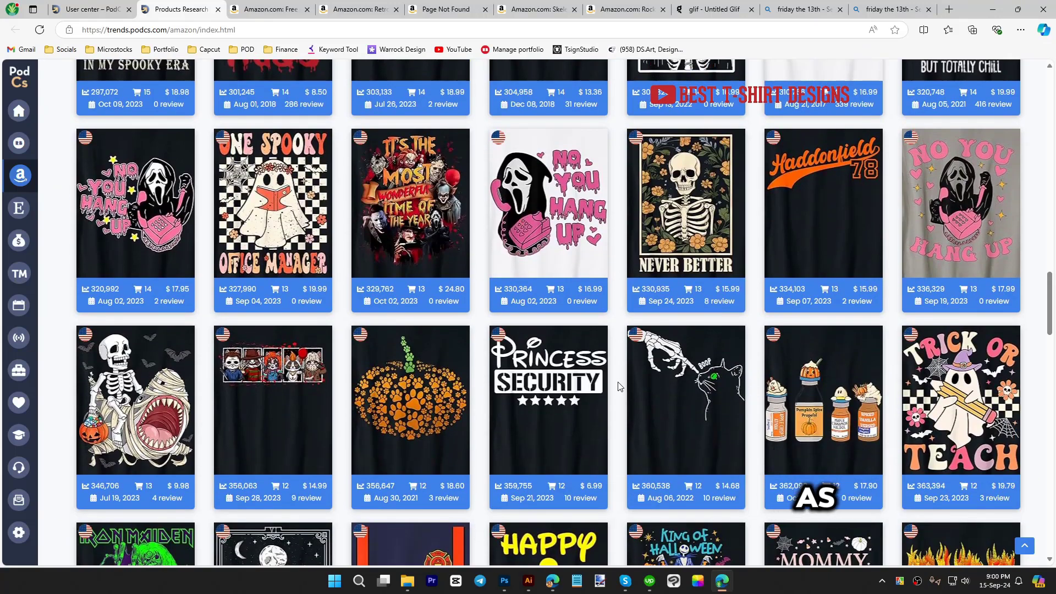
{"action": "mouse_move", "coordinate": [1010, 385]}
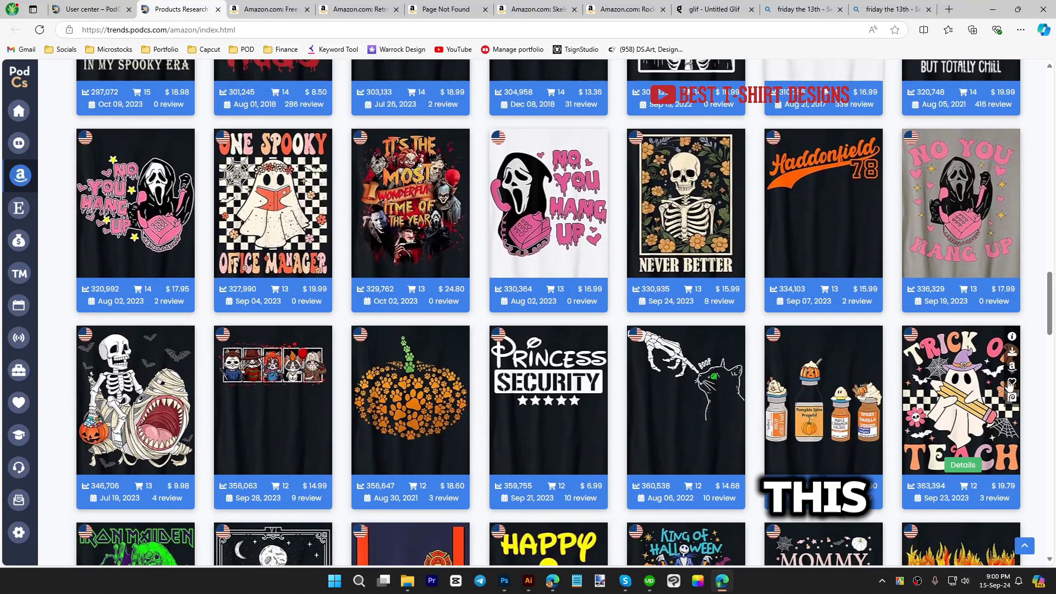
- Open Amazon listings for the Trick or Teach and Paw Print Pumpkin shirts
{"action": "left_click", "coordinate": [1011, 367]}
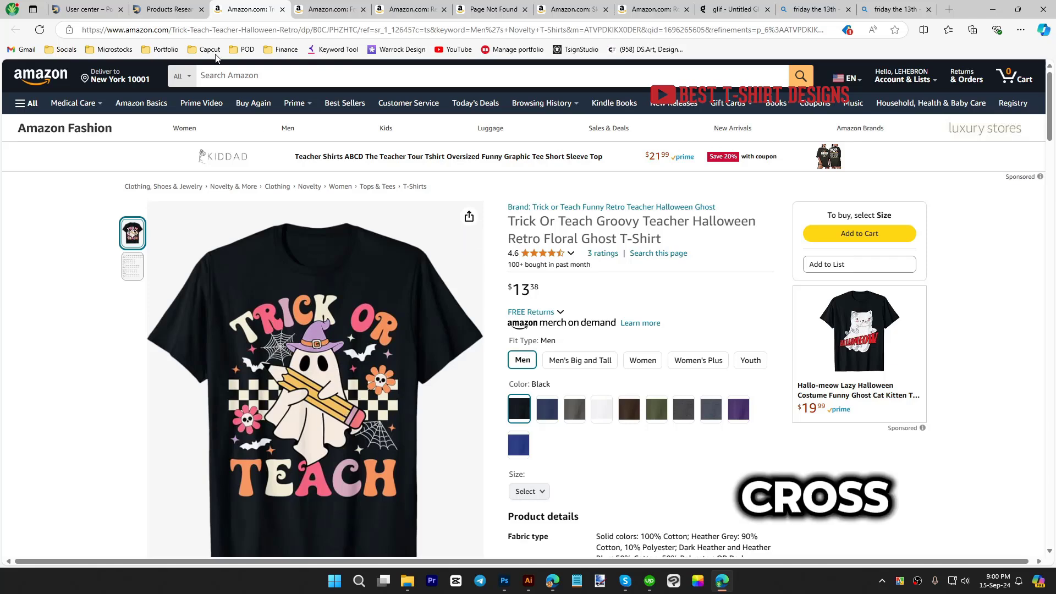
{"action": "left_click", "coordinate": [165, 9]}
{"action": "scroll", "coordinate": [478, 384], "scroll_direction": "down", "scroll_amount": 1}
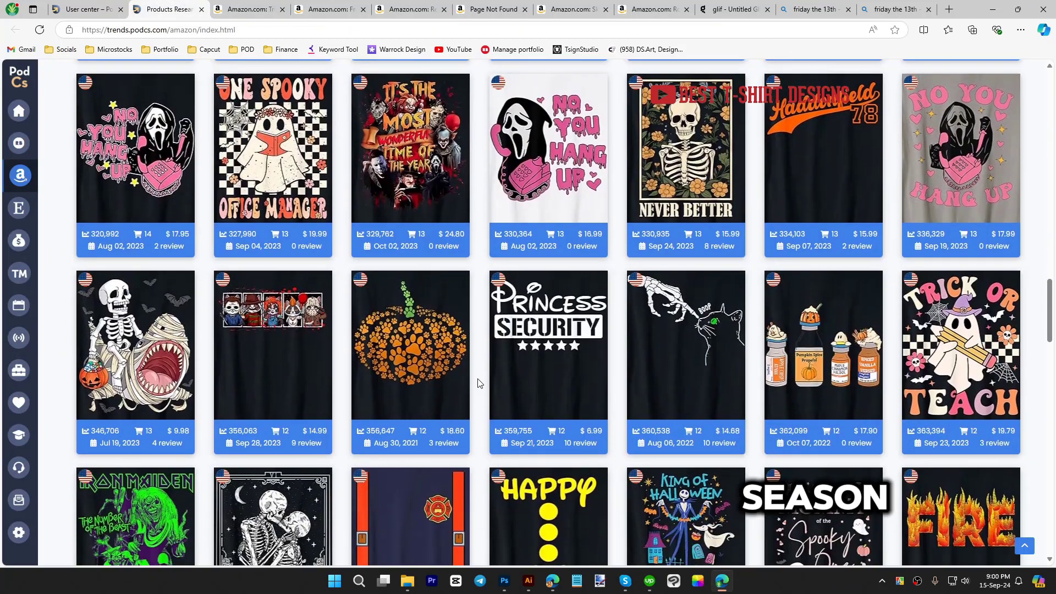
{"action": "mouse_move", "coordinate": [400, 323]}
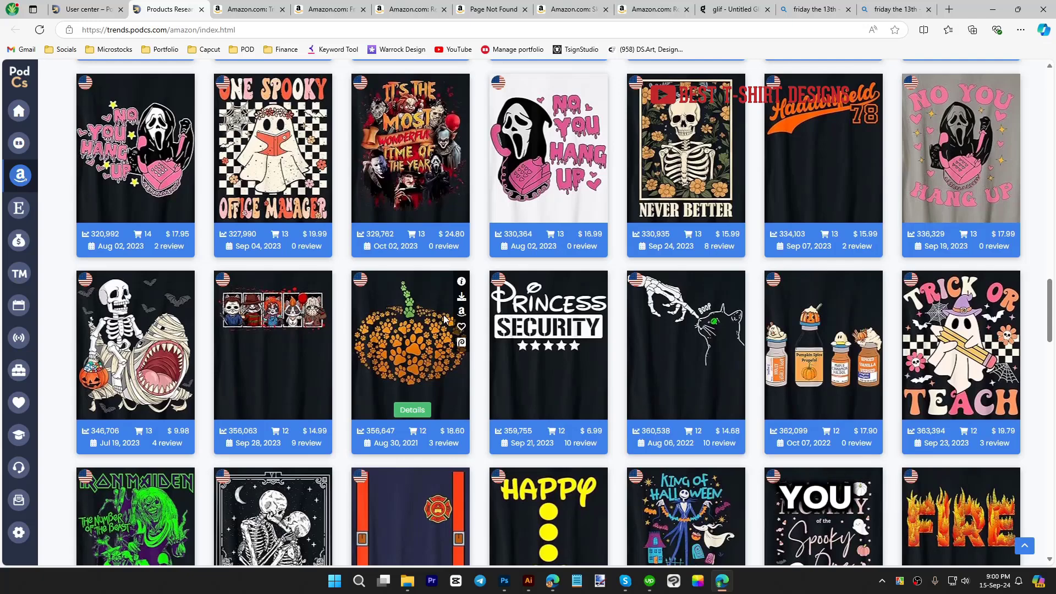
{"action": "left_click", "coordinate": [461, 311]}
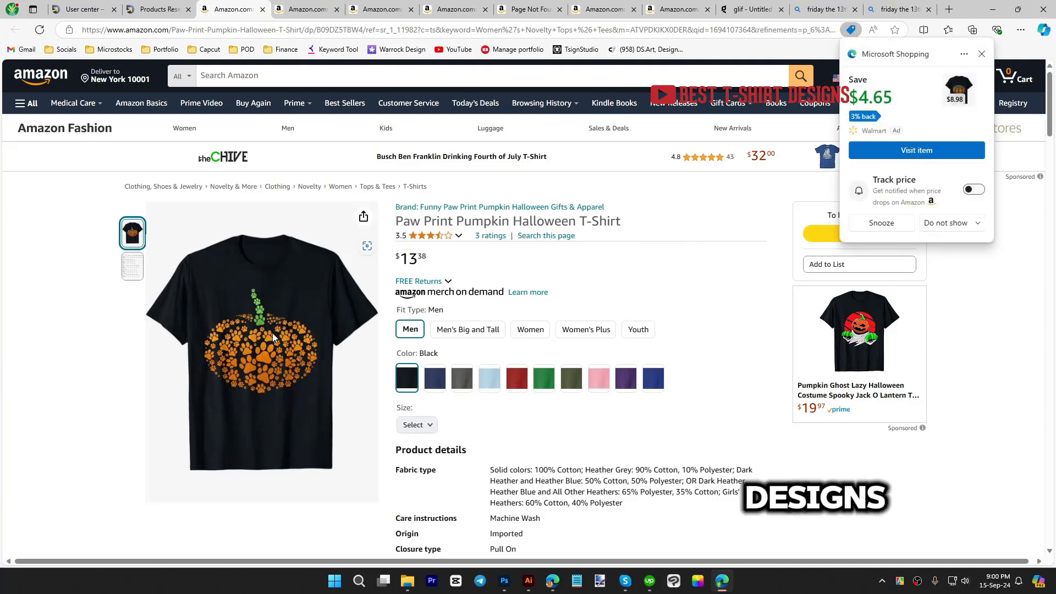
{"action": "left_click", "coordinate": [159, 8]}
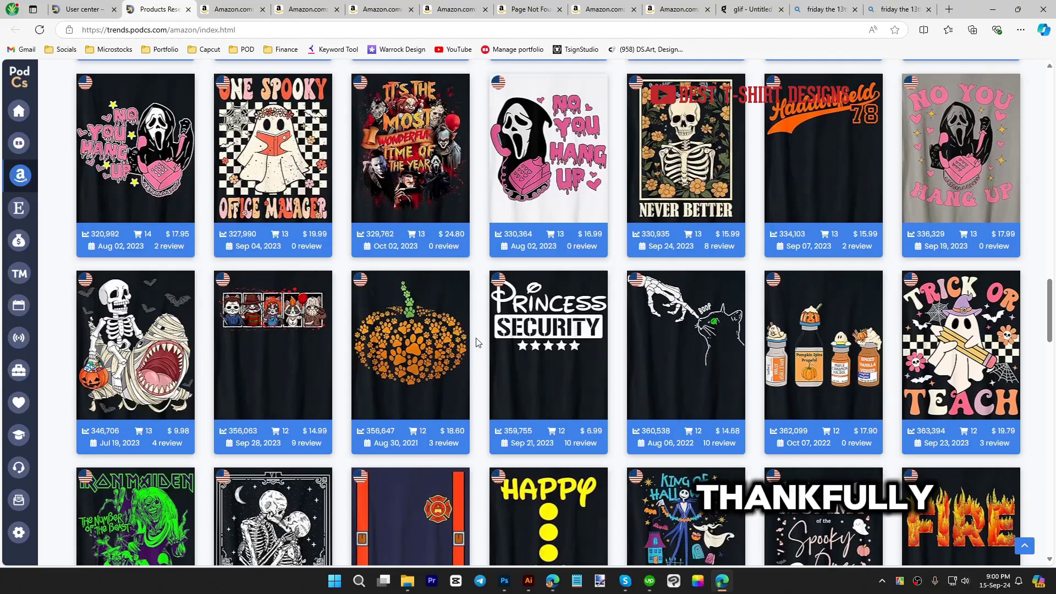
- Review the opened Amazon listings, ending on the skeleton-riding-dinosaur shirt, then show Glif
{"action": "scroll", "coordinate": [476, 342], "scroll_direction": "down", "scroll_amount": 3}
{"action": "scroll", "coordinate": [476, 343], "scroll_direction": "up", "scroll_amount": 1}
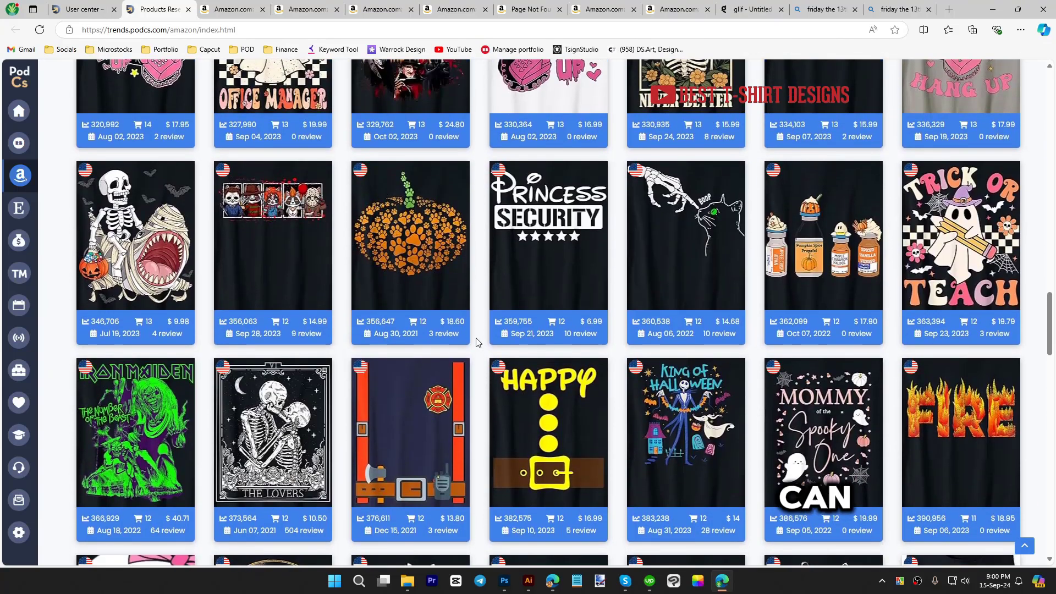
{"action": "scroll", "coordinate": [476, 343], "scroll_direction": "up", "scroll_amount": 1}
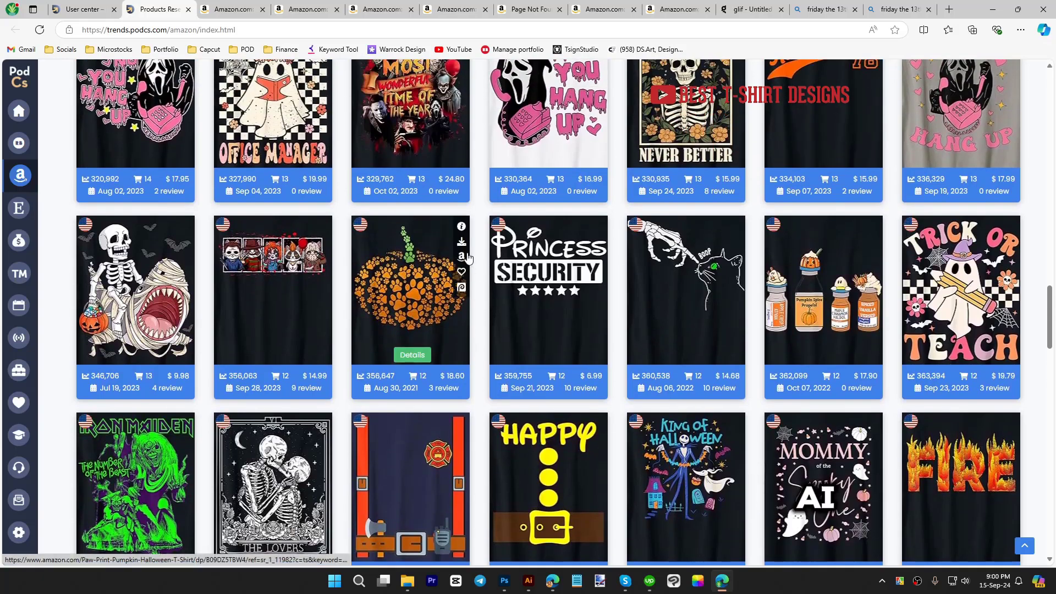
{"action": "left_click", "coordinate": [414, 4]}
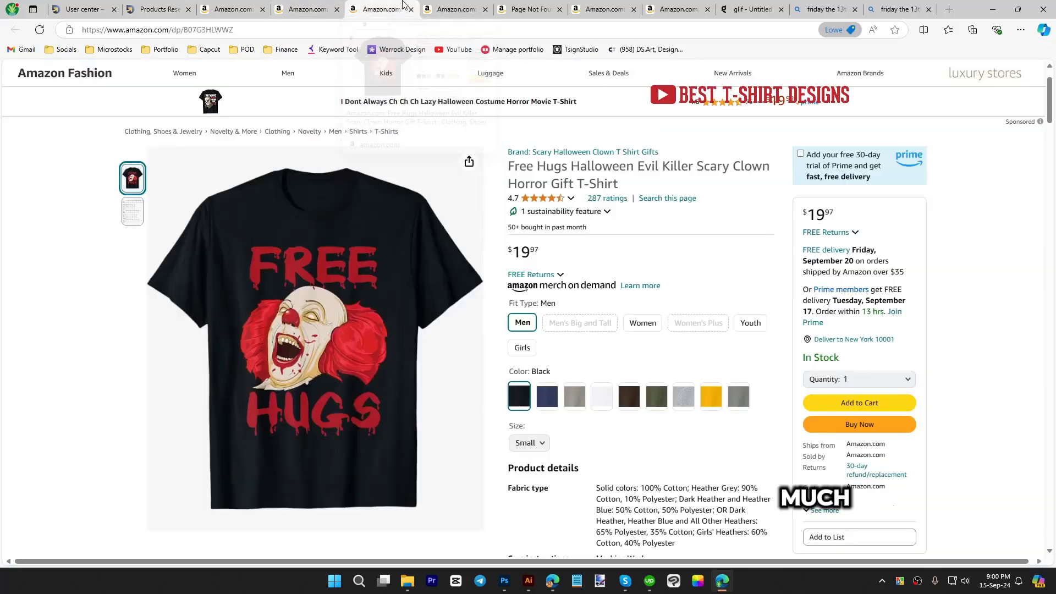
{"action": "left_click", "coordinate": [456, 8]}
{"action": "left_click", "coordinate": [512, 6]}
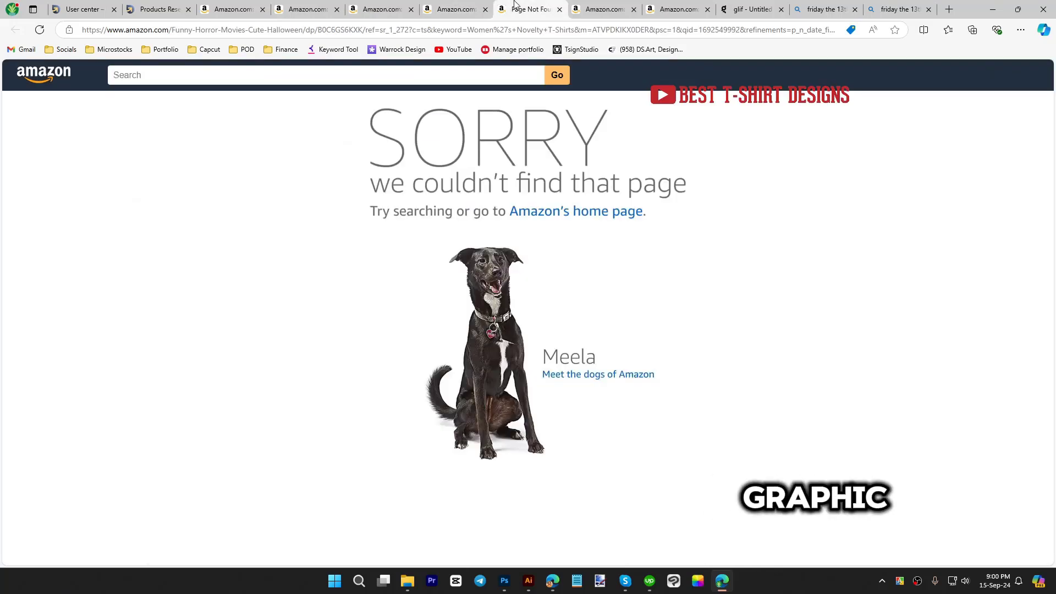
{"action": "left_click", "coordinate": [603, 7]}
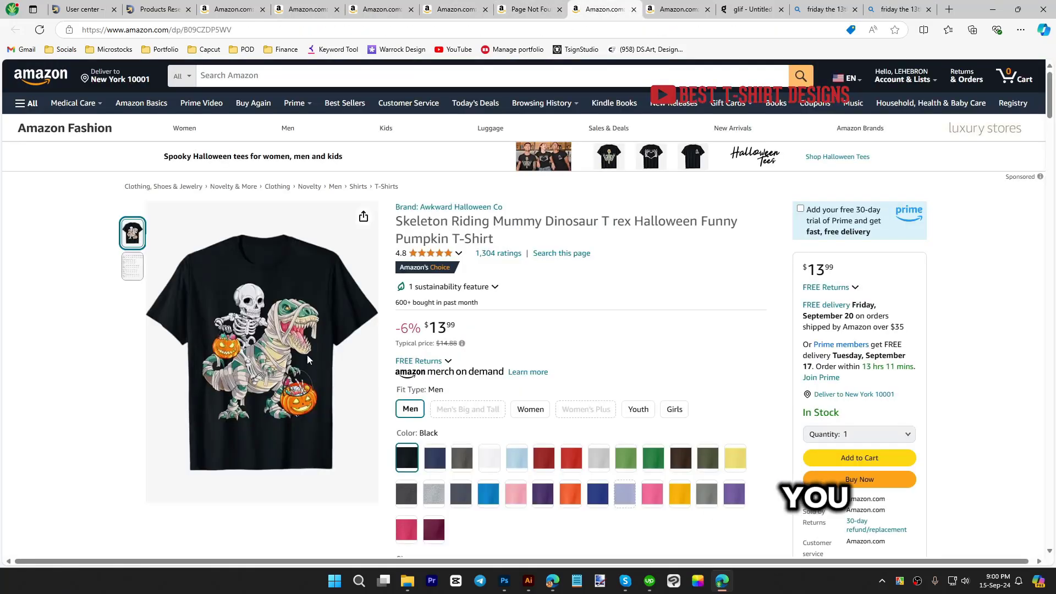
{"action": "left_click", "coordinate": [750, 9]}
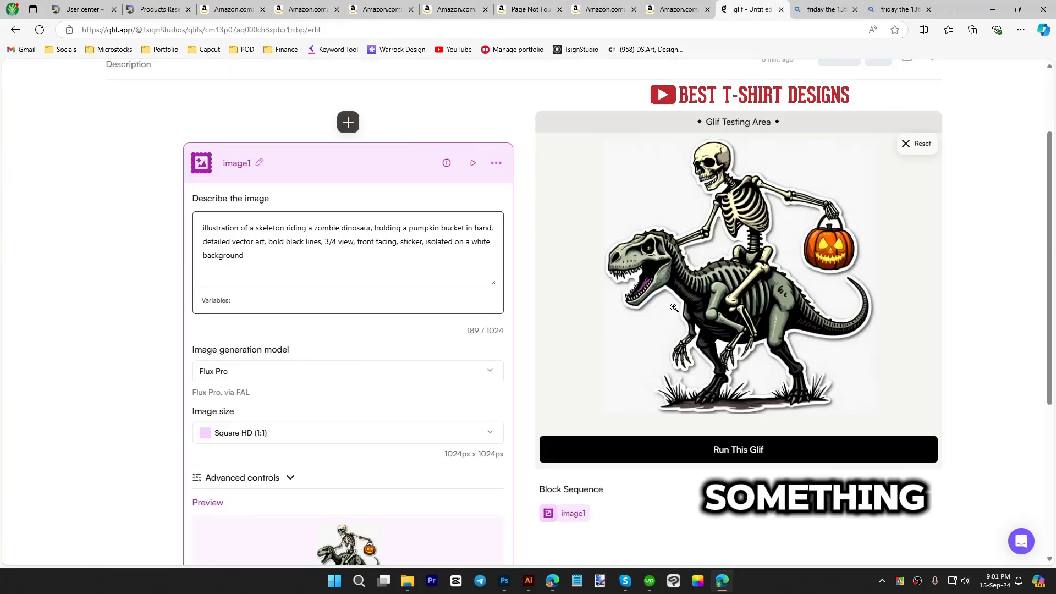
- Compare the Glif skeleton-dinosaur sticker with the Amazon shirt, then rerun the Glif
{"action": "left_click", "coordinate": [750, 299]}
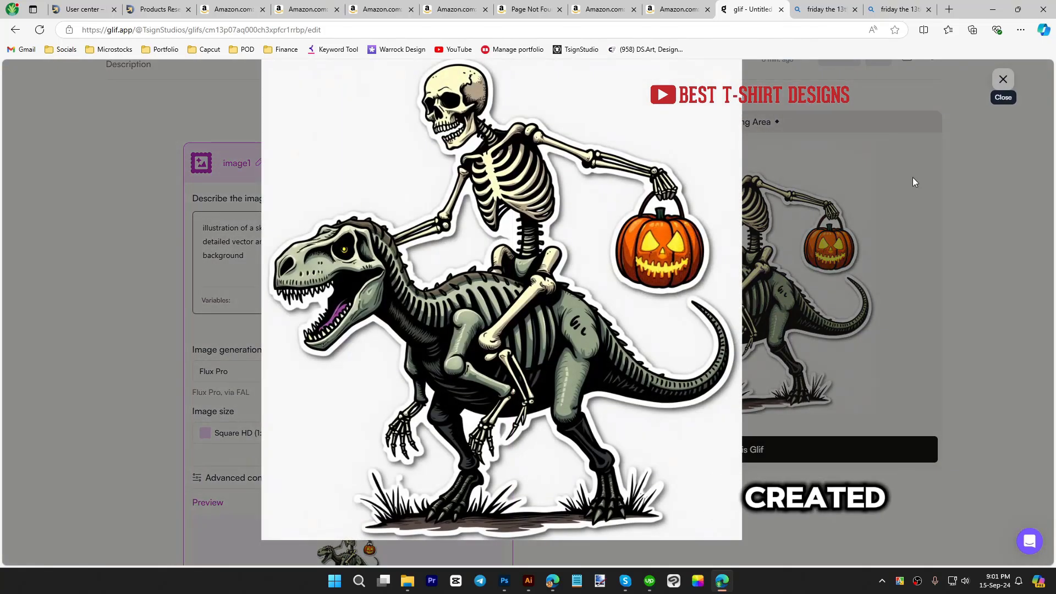
{"action": "left_click", "coordinate": [891, 172]}
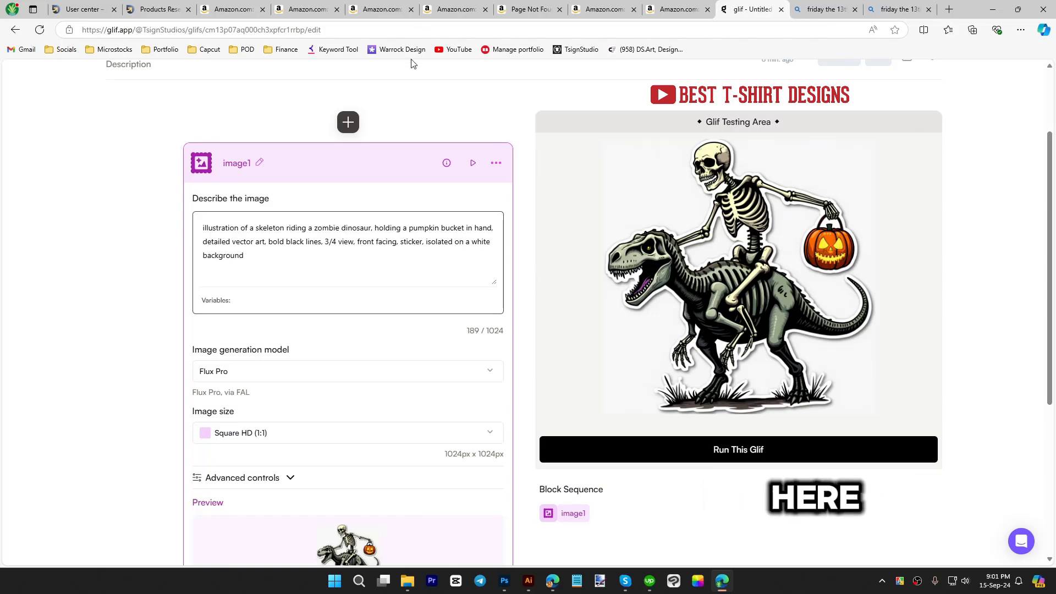
{"action": "left_click", "coordinate": [662, 7]}
{"action": "left_click", "coordinate": [605, 9]}
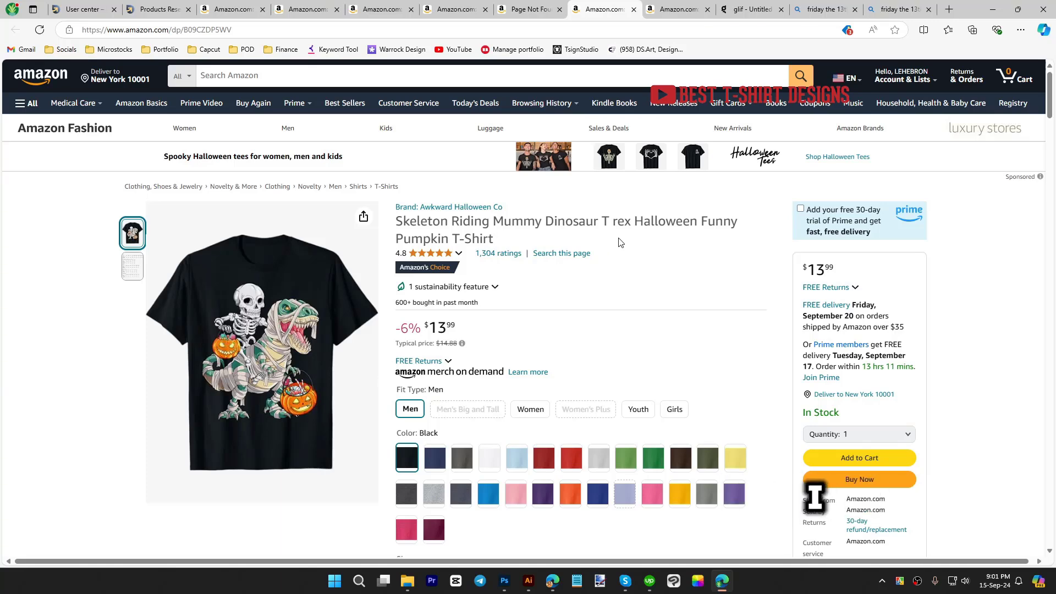
{"action": "left_click", "coordinate": [751, 8]}
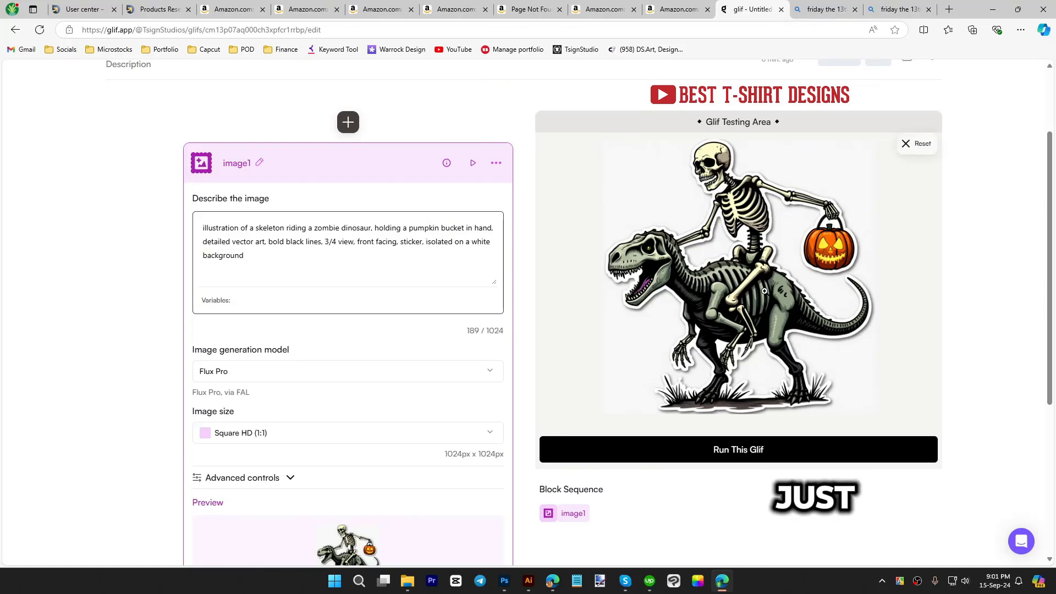
{"action": "left_click", "coordinate": [845, 227]}
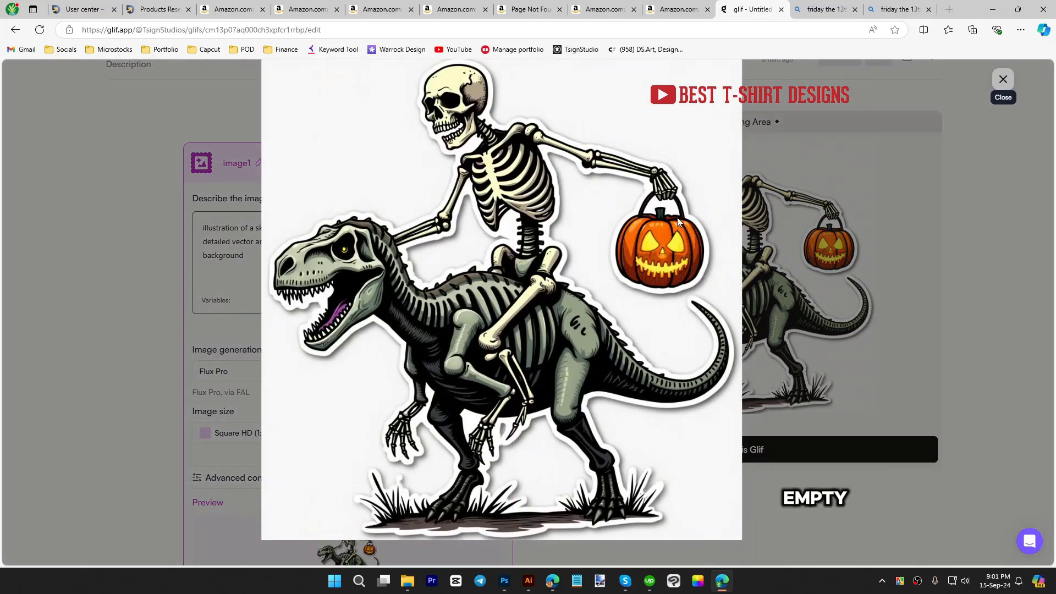
{"action": "left_click", "coordinate": [1003, 79]}
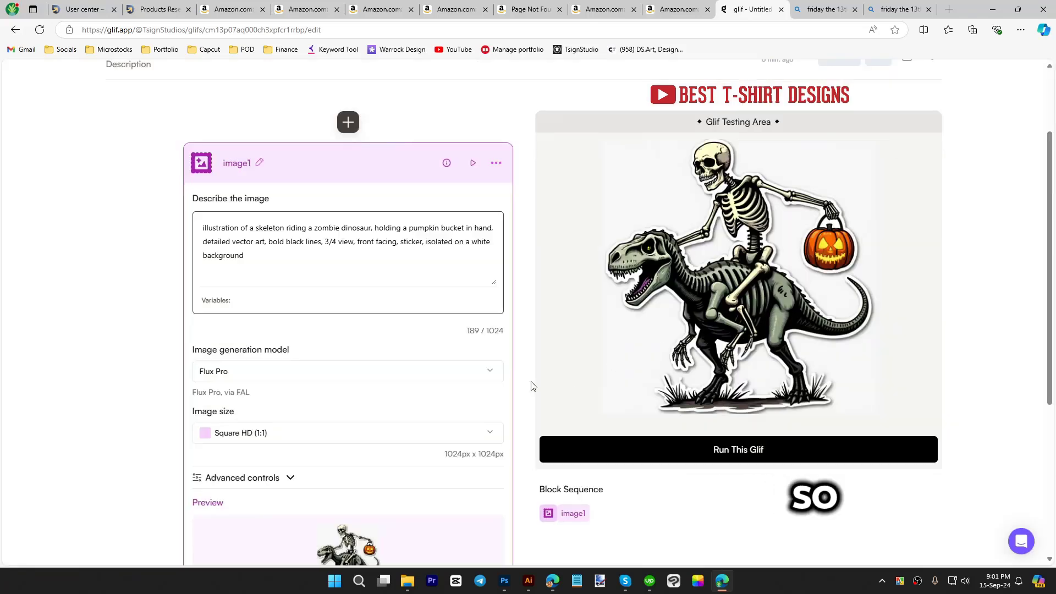
{"action": "left_click", "coordinate": [718, 456]}
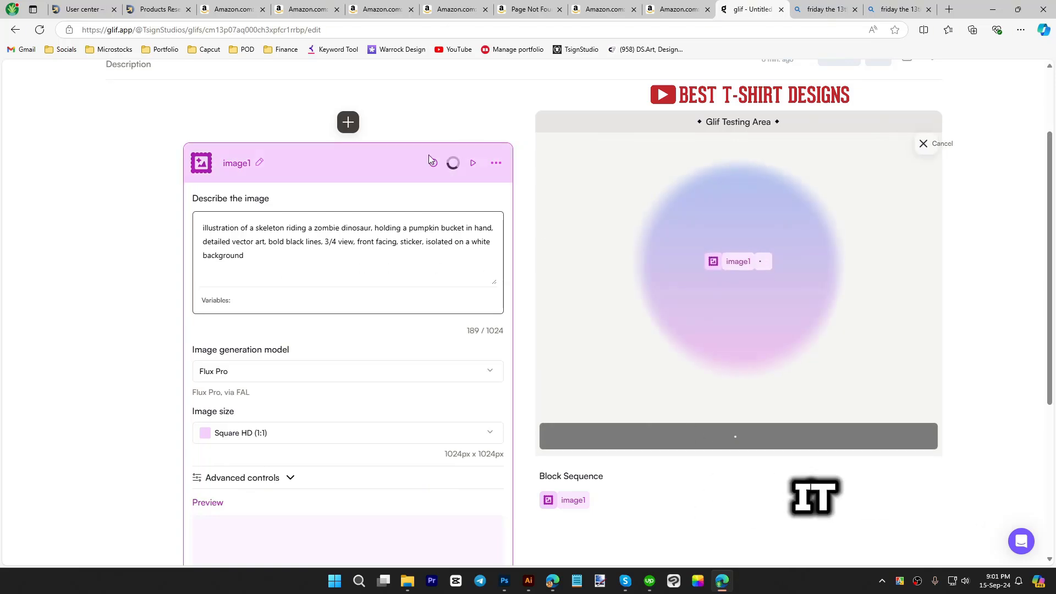
- Open the 'You Can't Scare Me I Teach Preschool' ghost shirt's Amazon listing ($14.99)
{"action": "left_click", "coordinate": [222, 5]}
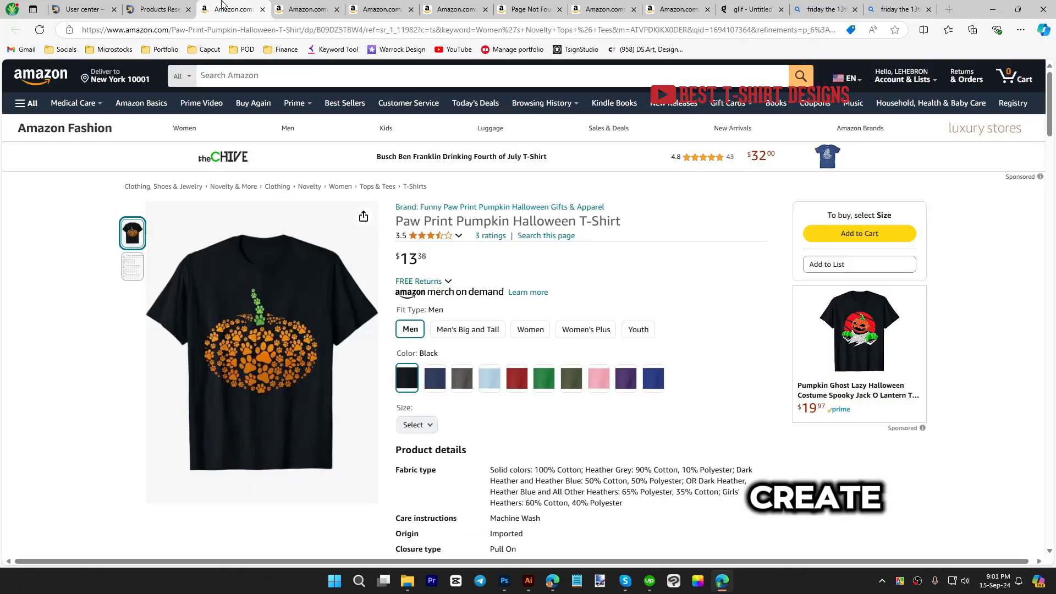
{"action": "left_click", "coordinate": [157, 9]}
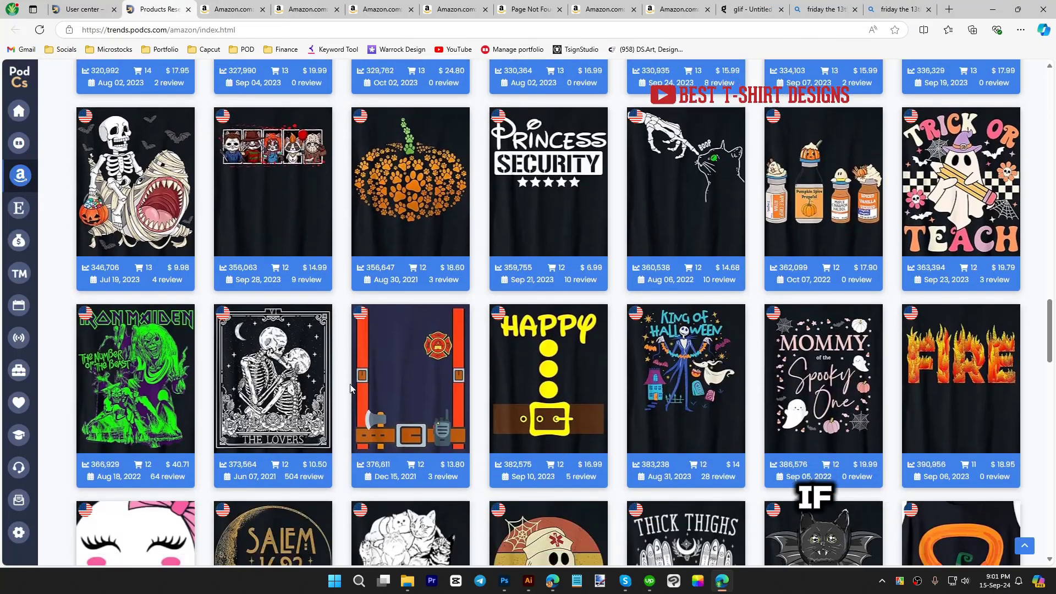
{"action": "scroll", "coordinate": [344, 366], "scroll_direction": "down", "scroll_amount": 3}
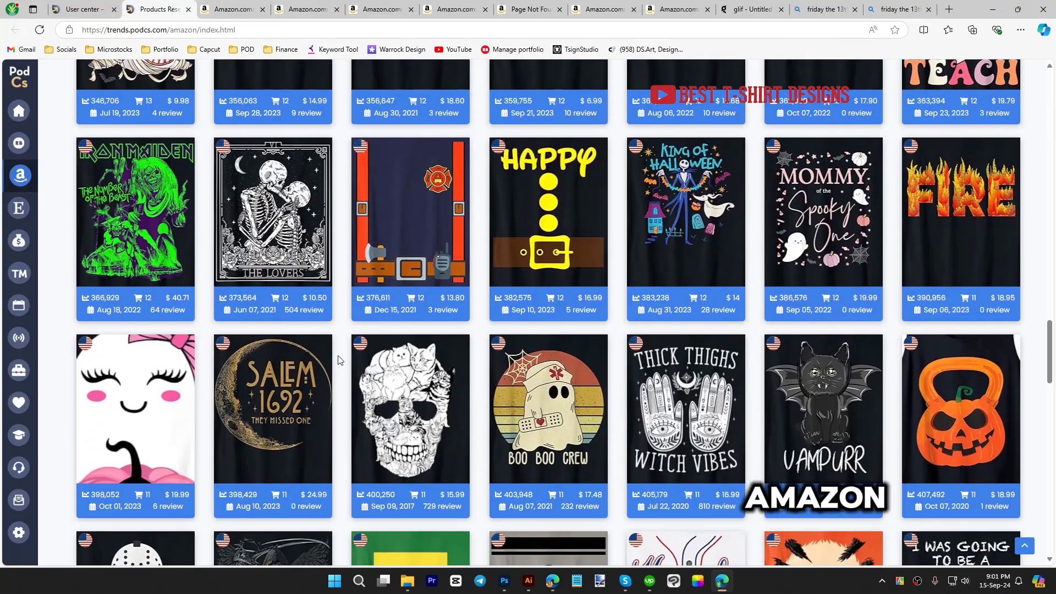
{"action": "scroll", "coordinate": [339, 361], "scroll_direction": "down", "scroll_amount": 1}
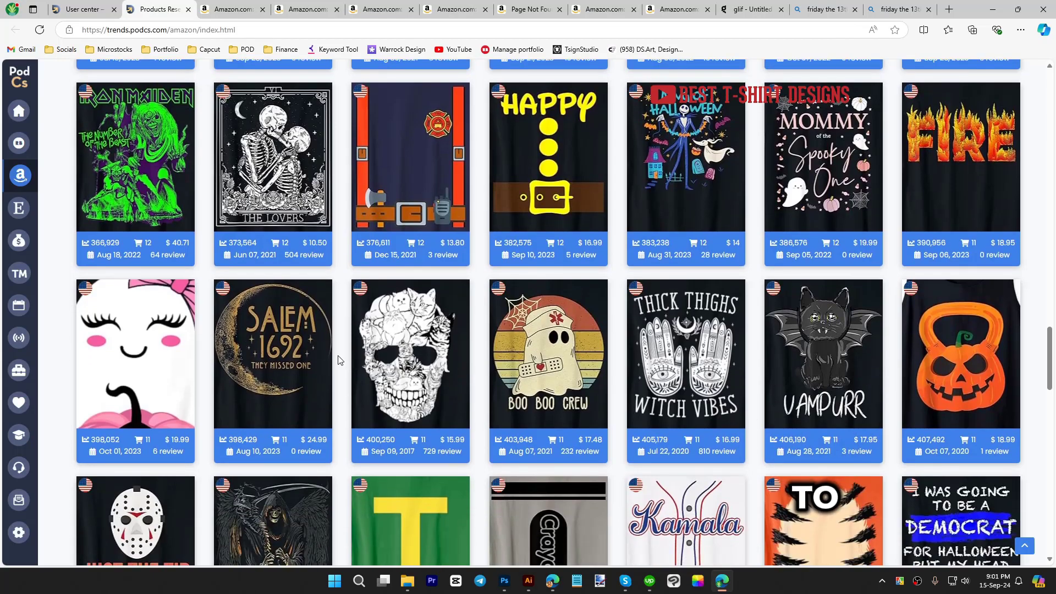
{"action": "scroll", "coordinate": [339, 361], "scroll_direction": "down", "scroll_amount": 1}
{"action": "scroll", "coordinate": [340, 360], "scroll_direction": "up", "scroll_amount": 1}
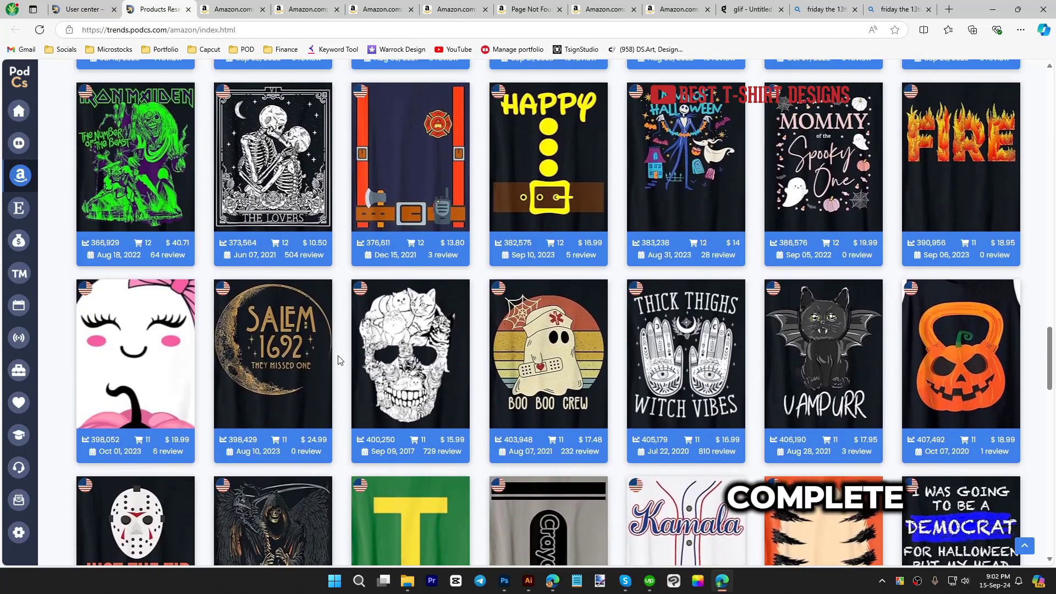
{"action": "scroll", "coordinate": [339, 360], "scroll_direction": "up", "scroll_amount": 5}
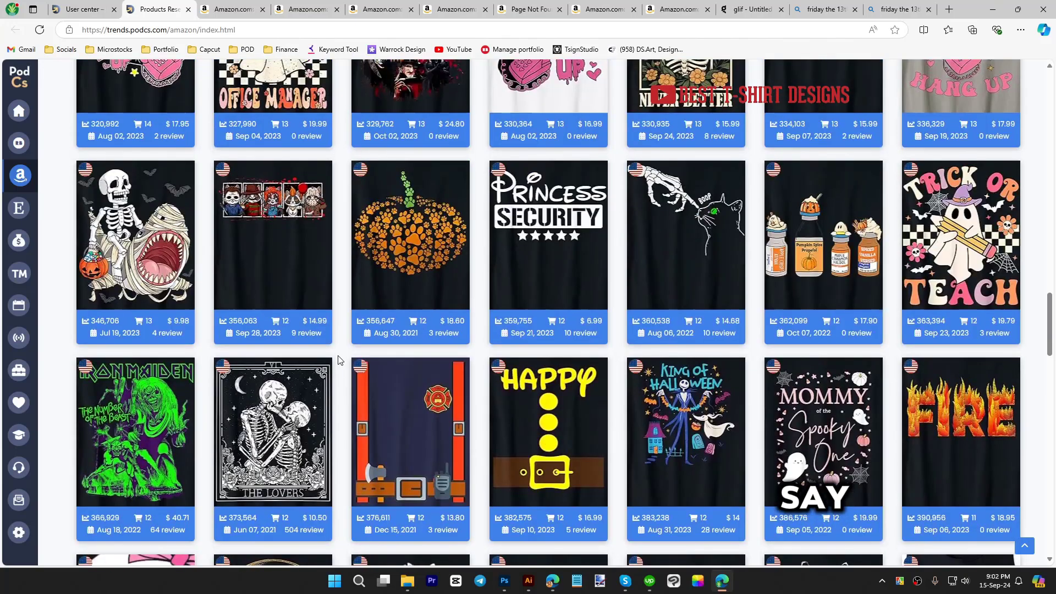
{"action": "scroll", "coordinate": [339, 361], "scroll_direction": "up", "scroll_amount": 4}
{"action": "scroll", "coordinate": [340, 360], "scroll_direction": "up", "scroll_amount": 3}
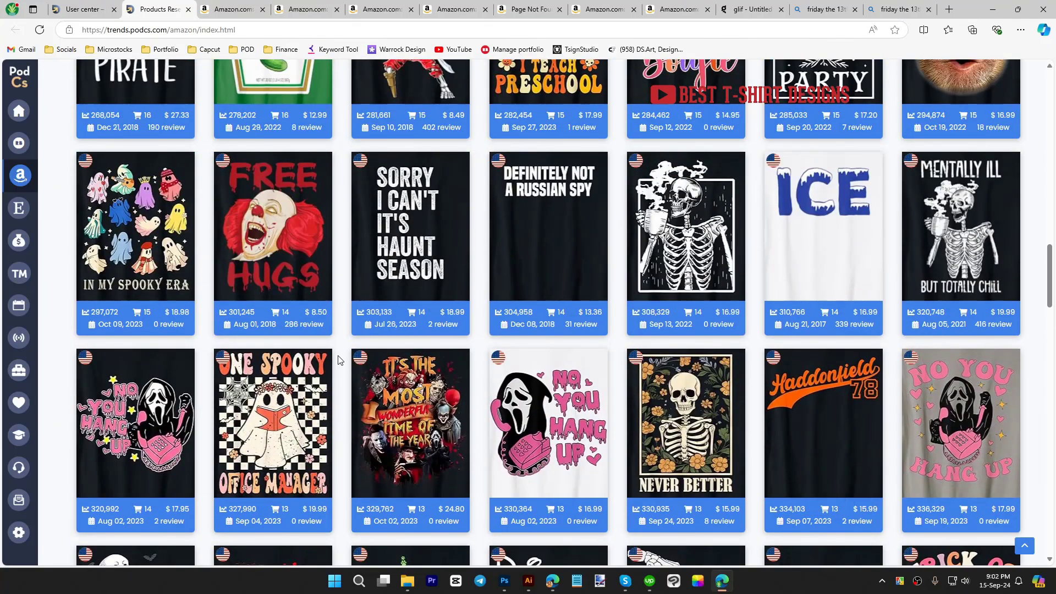
{"action": "scroll", "coordinate": [340, 361], "scroll_direction": "up", "scroll_amount": 5}
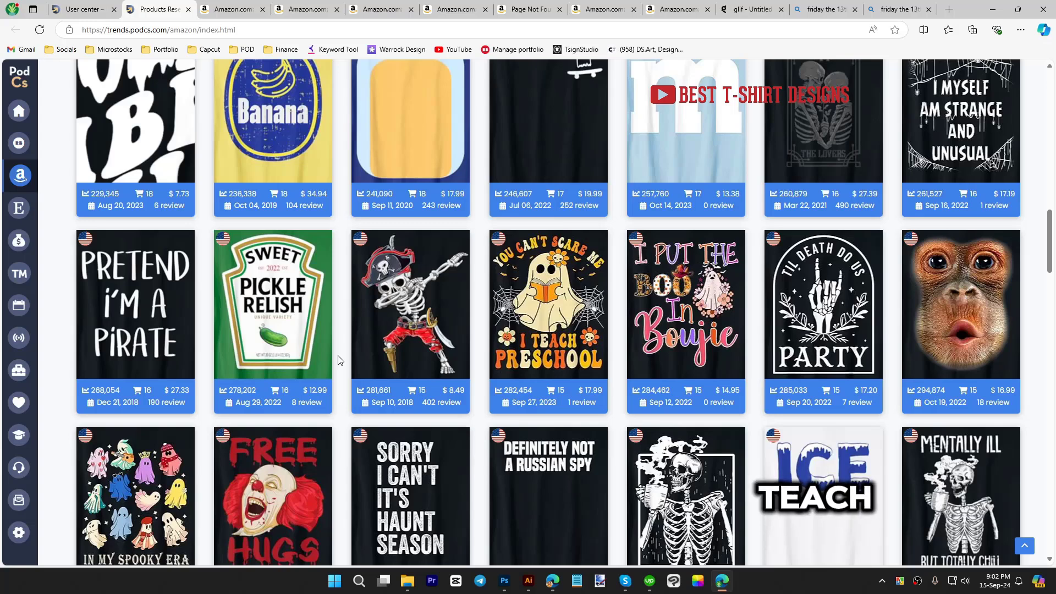
{"action": "mouse_move", "coordinate": [582, 259]}
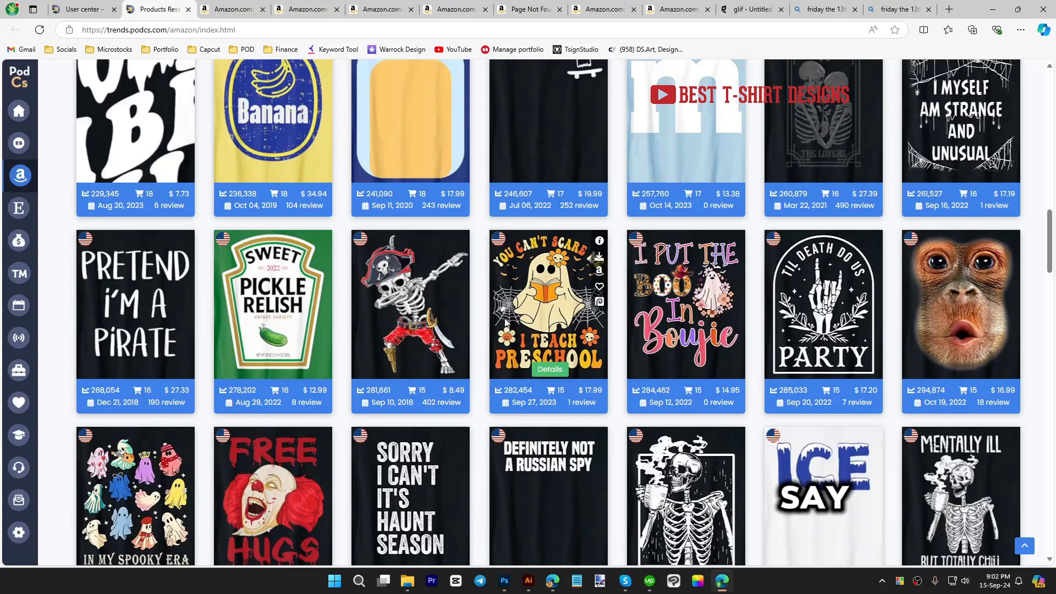
{"action": "left_click", "coordinate": [599, 272]}
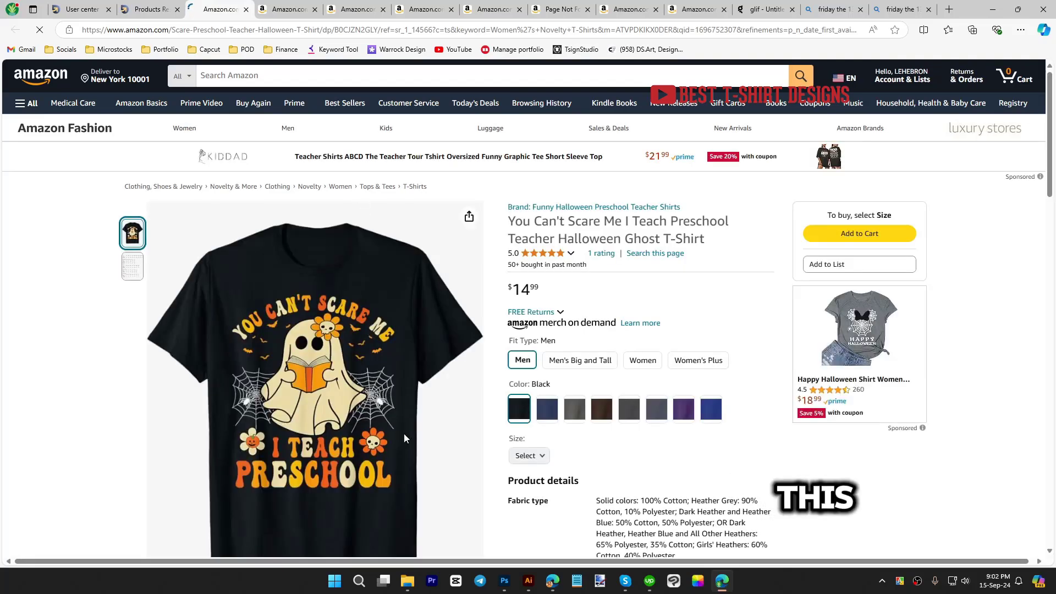
- Enlarge the regenerated skeleton-dinosaur sticker and save it as cqvzvtw35uc33sacep5w.jpg
{"action": "left_click", "coordinate": [764, 10]}
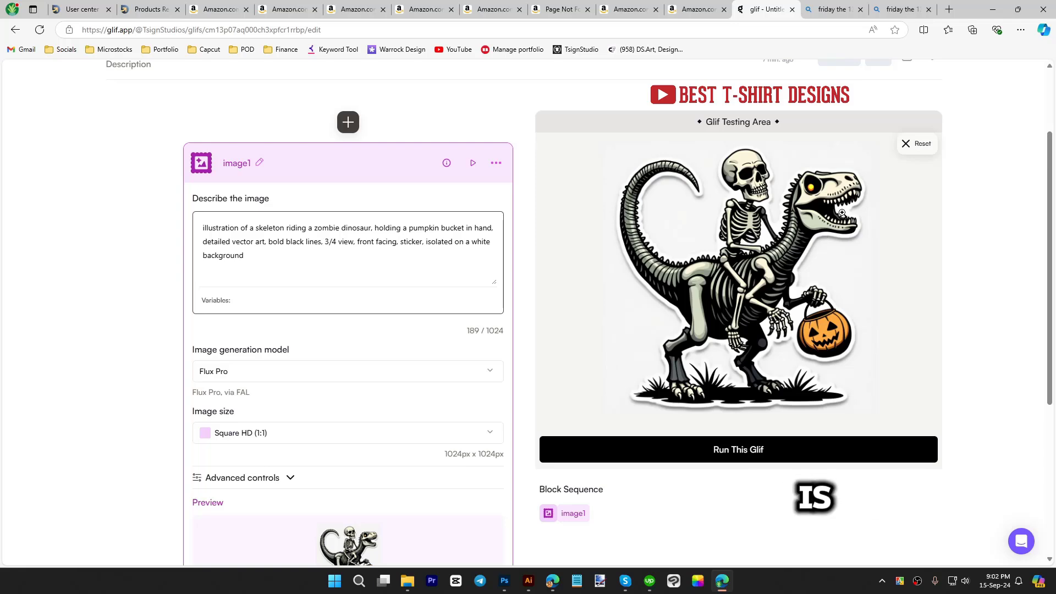
{"action": "left_click", "coordinate": [754, 303]}
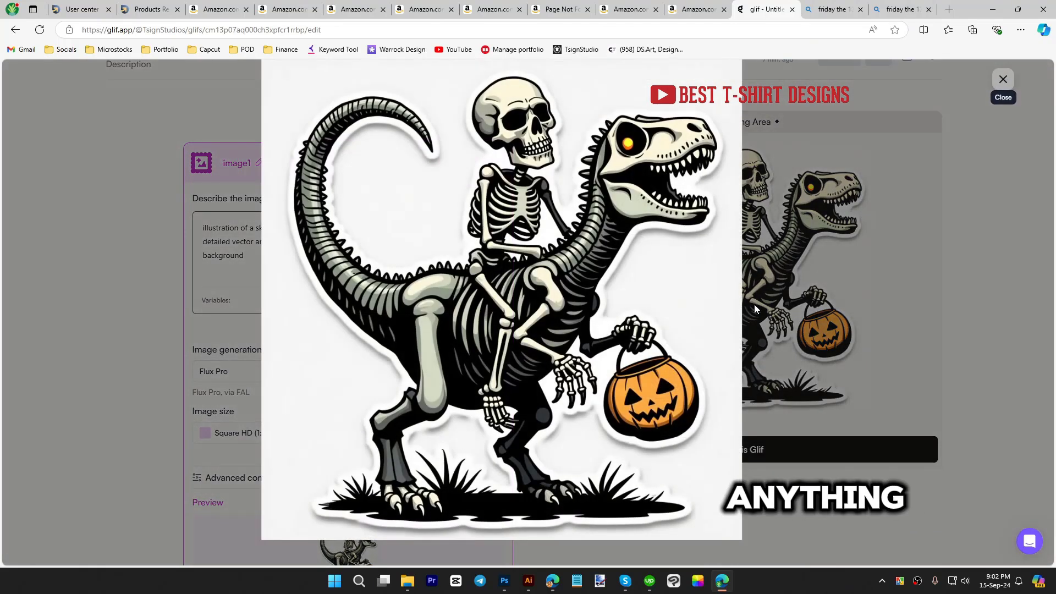
{"action": "right_click", "coordinate": [529, 225]}
{"action": "left_click", "coordinate": [563, 253]}
{"action": "key", "text": "Return"}
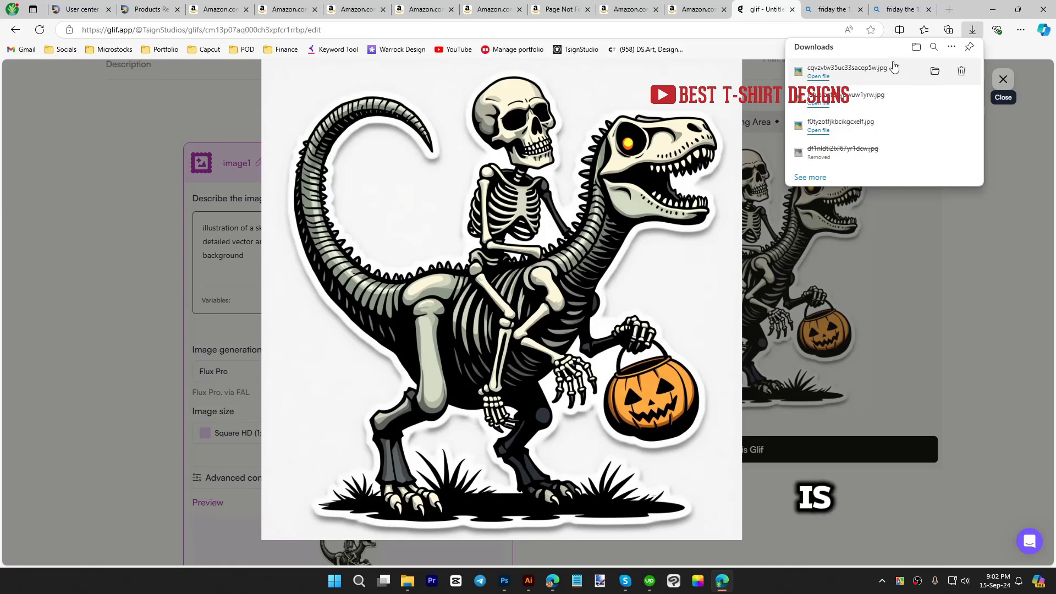
- Open the Halloween downloads folder in large-icon view and preview the third image
{"action": "left_click", "coordinate": [934, 77]}
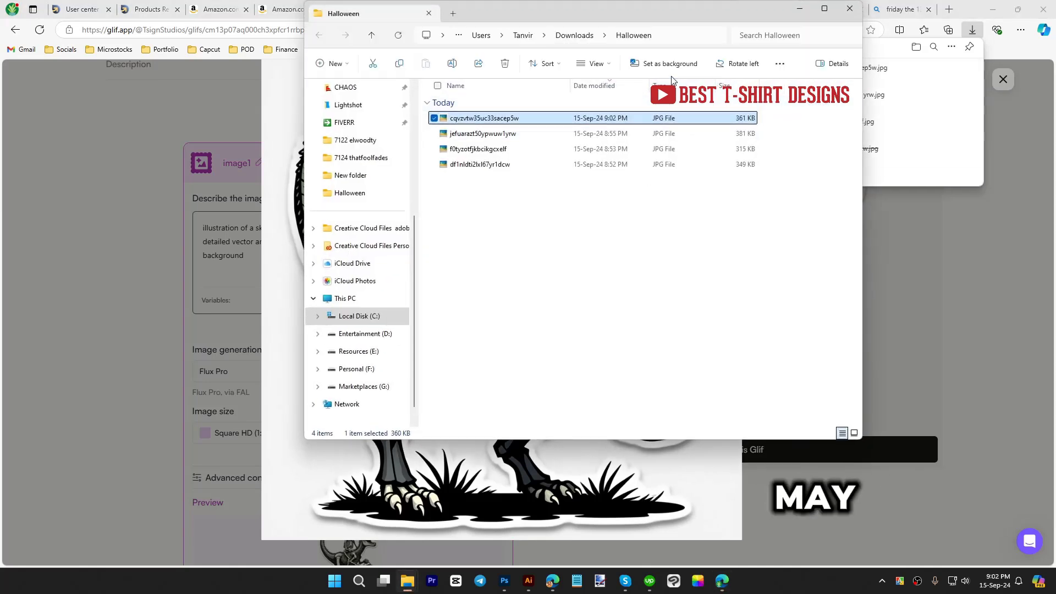
{"action": "left_click", "coordinate": [596, 64]}
{"action": "left_click", "coordinate": [605, 103]}
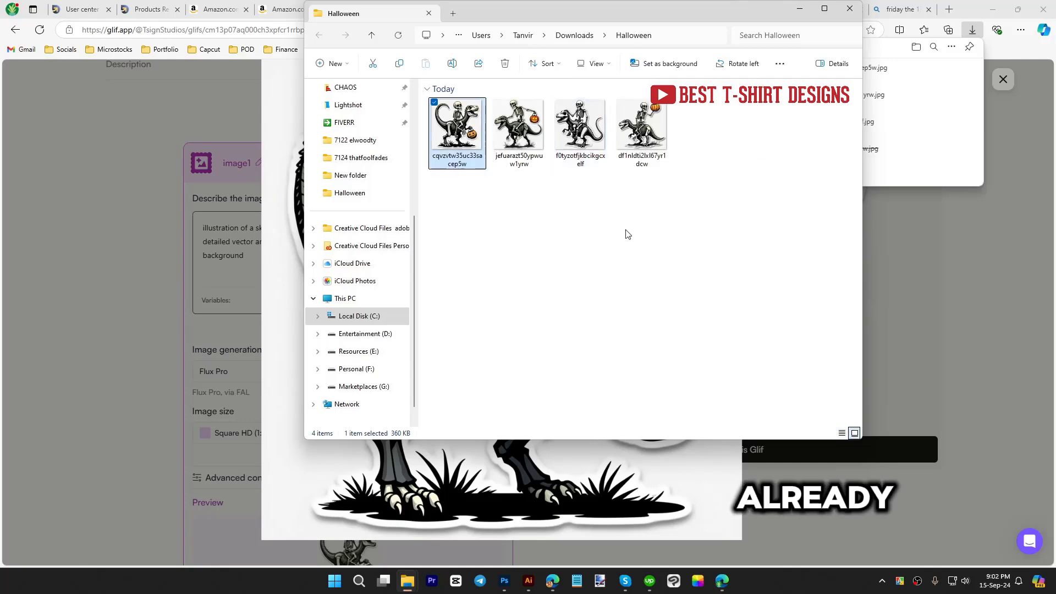
{"action": "double_click", "coordinate": [593, 131]}
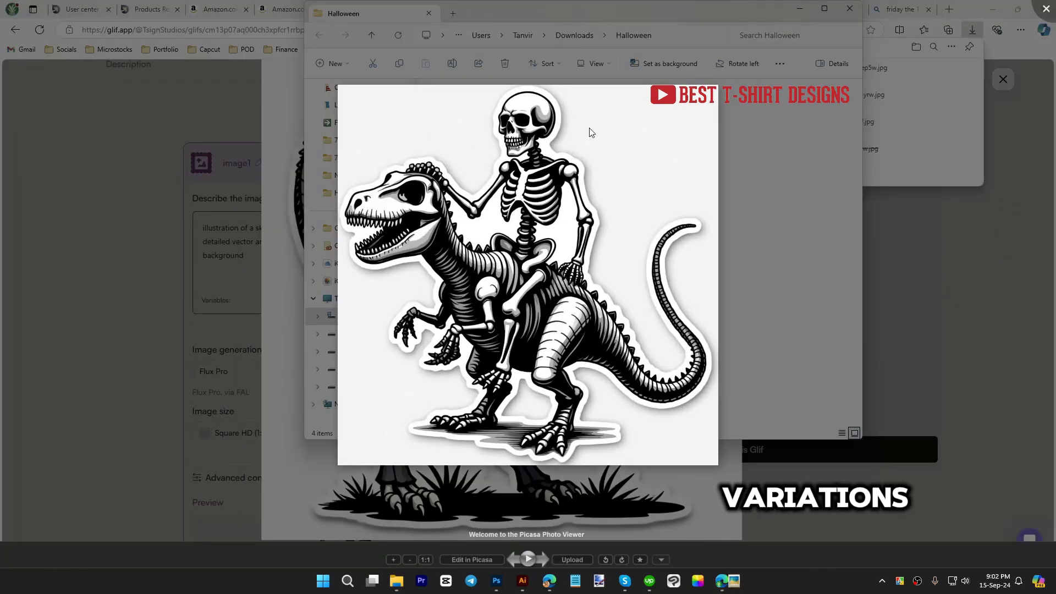
{"action": "key", "text": "Escape"}
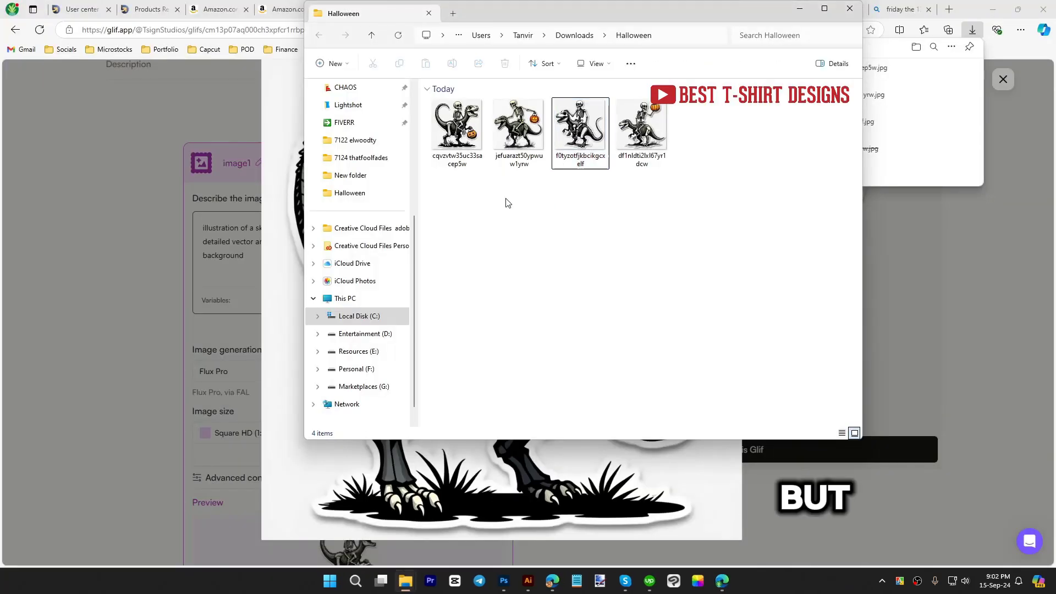
- Preview the first image, cqvzvtw35uc33sacep5w, and the second image full size
{"action": "left_click", "coordinate": [456, 126]}
{"action": "double_click", "coordinate": [456, 125]}
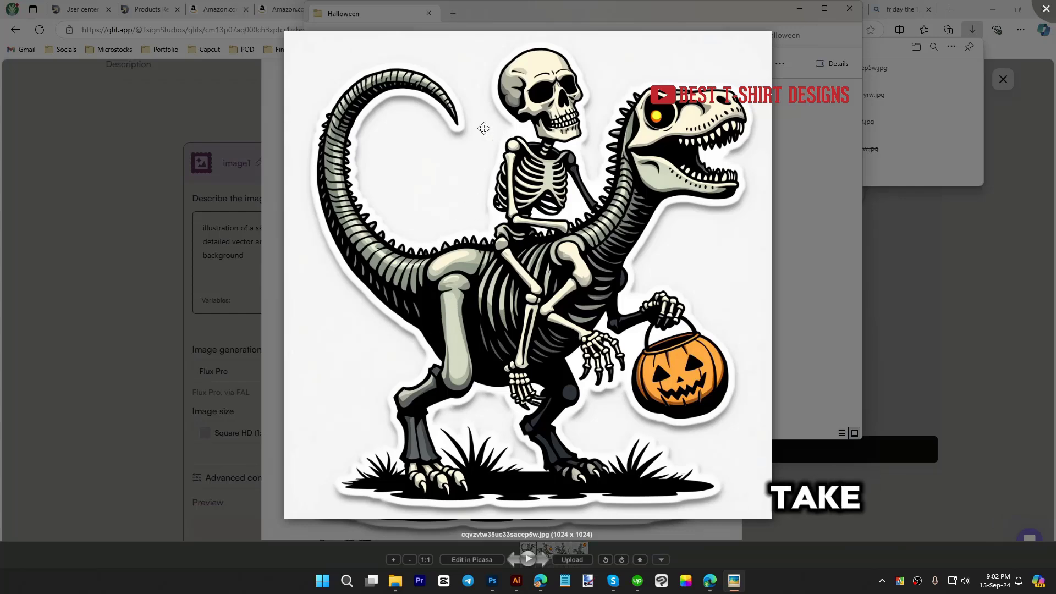
{"action": "left_click", "coordinate": [1046, 9]}
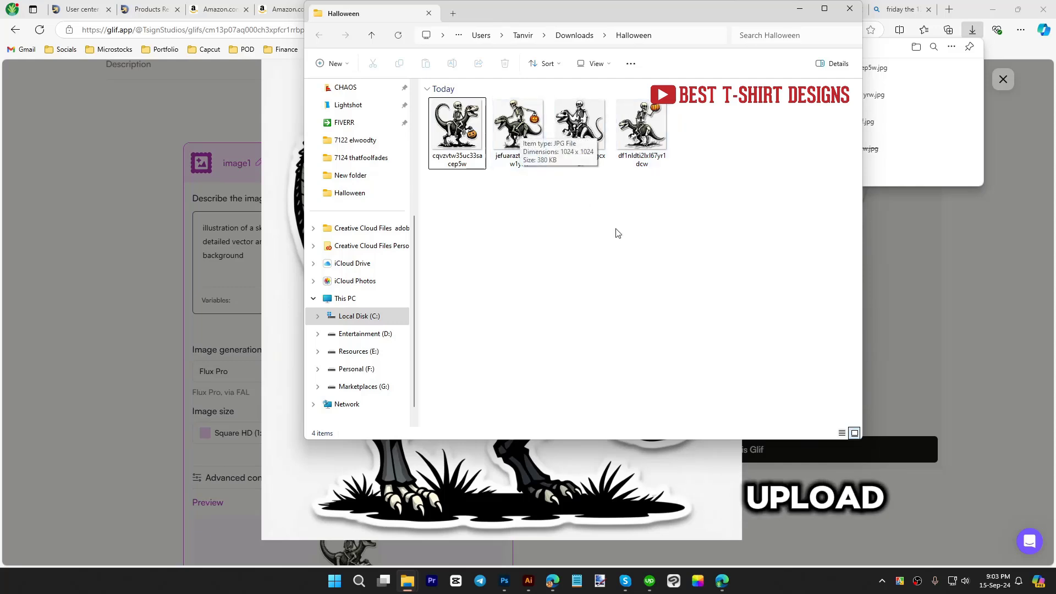
{"action": "double_click", "coordinate": [540, 143]}
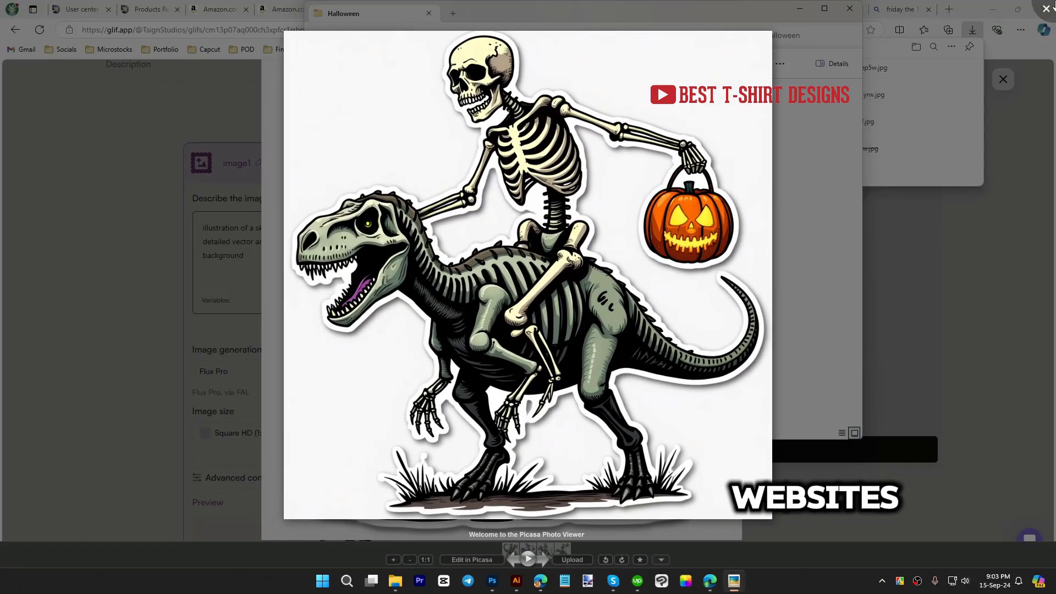
{"action": "key", "text": "Escape"}
{"action": "left_click", "coordinate": [450, 122]}
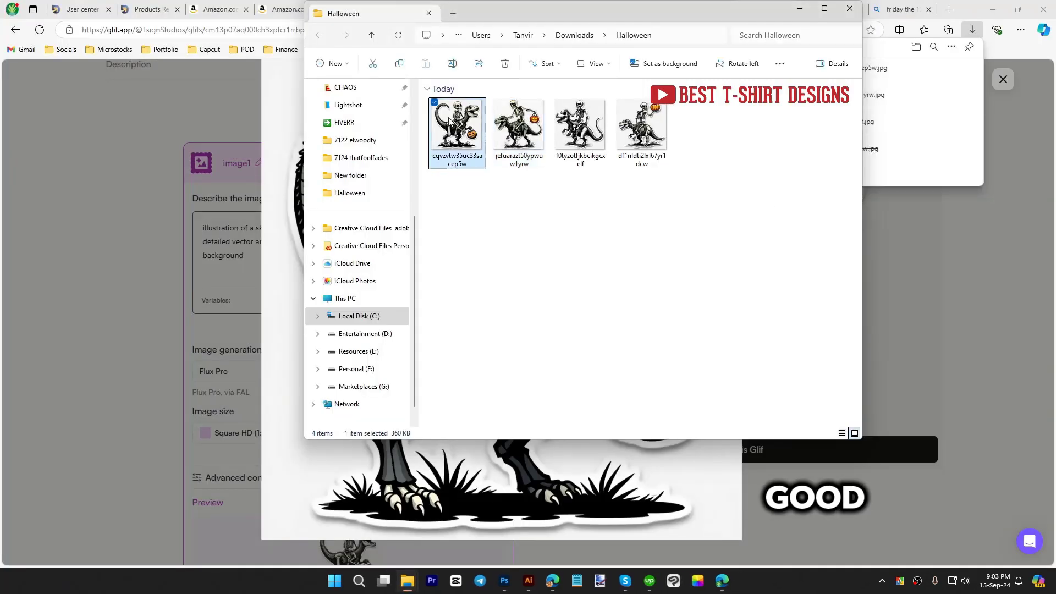
{"action": "left_click", "coordinate": [623, 328]}
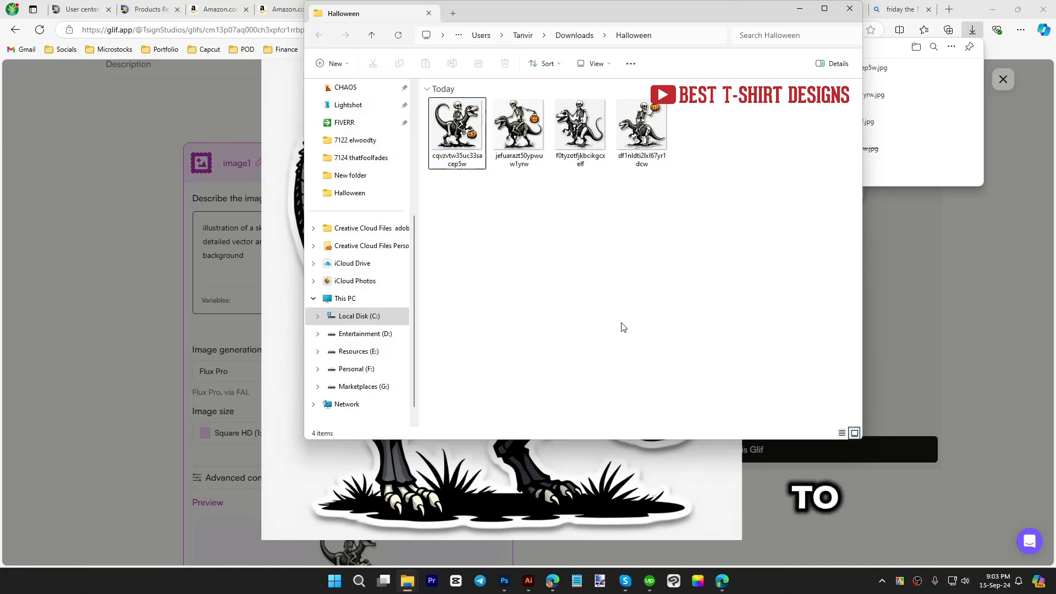
{"action": "left_click", "coordinate": [461, 137]}
{"action": "left_click", "coordinate": [525, 258]}
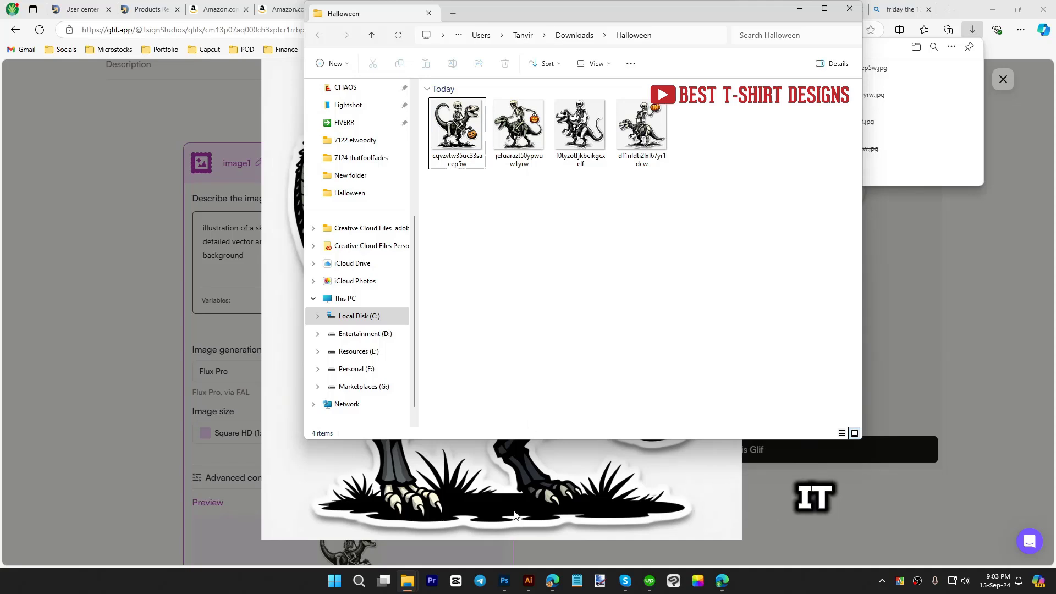
{"action": "left_click", "coordinate": [504, 581]}
- Create a new transparent 4500×5400 px, 300 ppi document
{"action": "key", "text": "ctrl+n"}
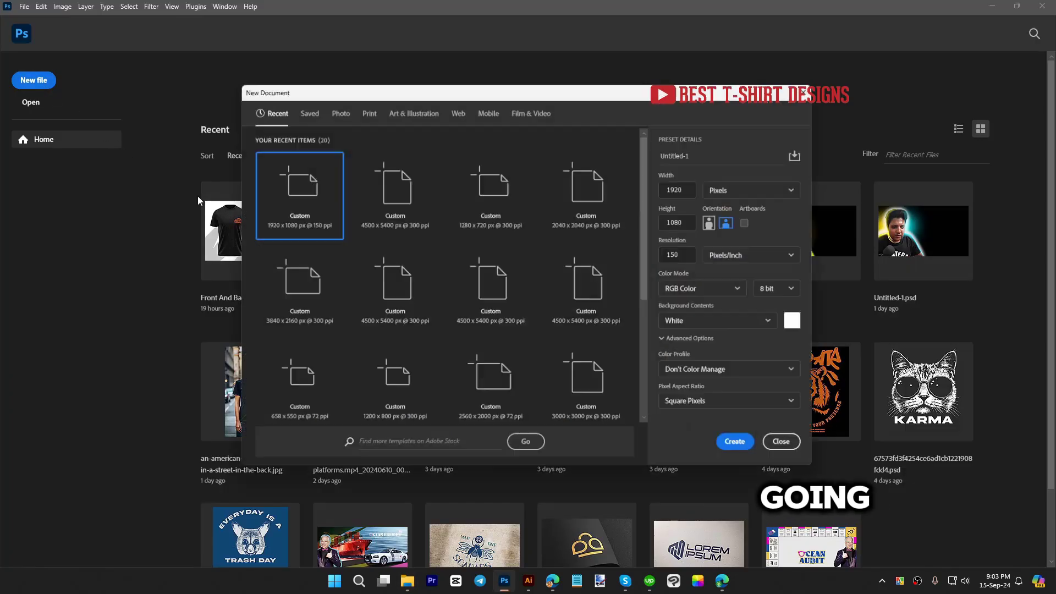
{"action": "left_click", "coordinate": [397, 207]}
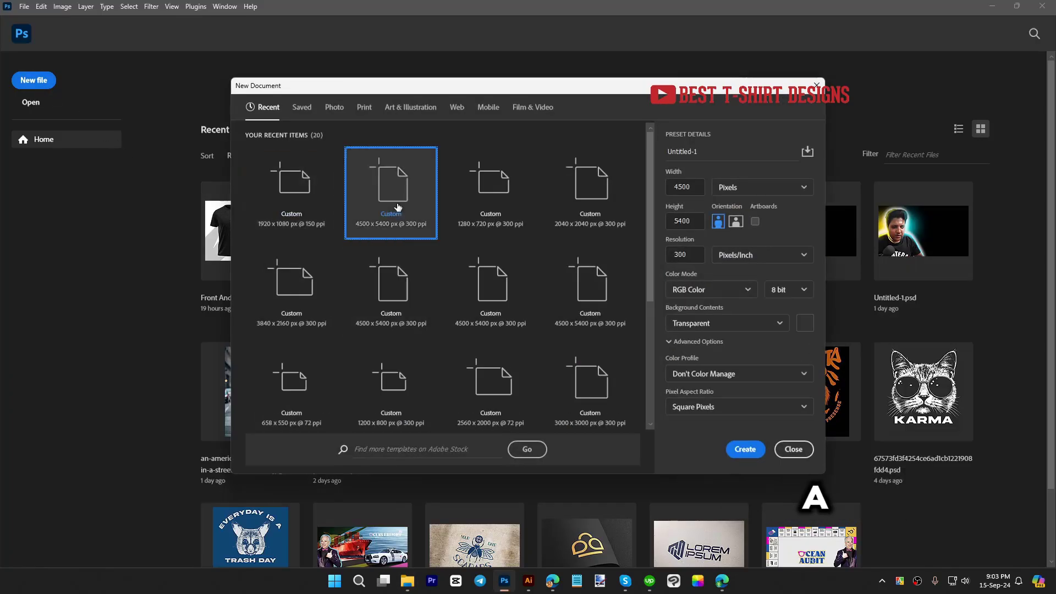
{"action": "double_click", "coordinate": [397, 208]}
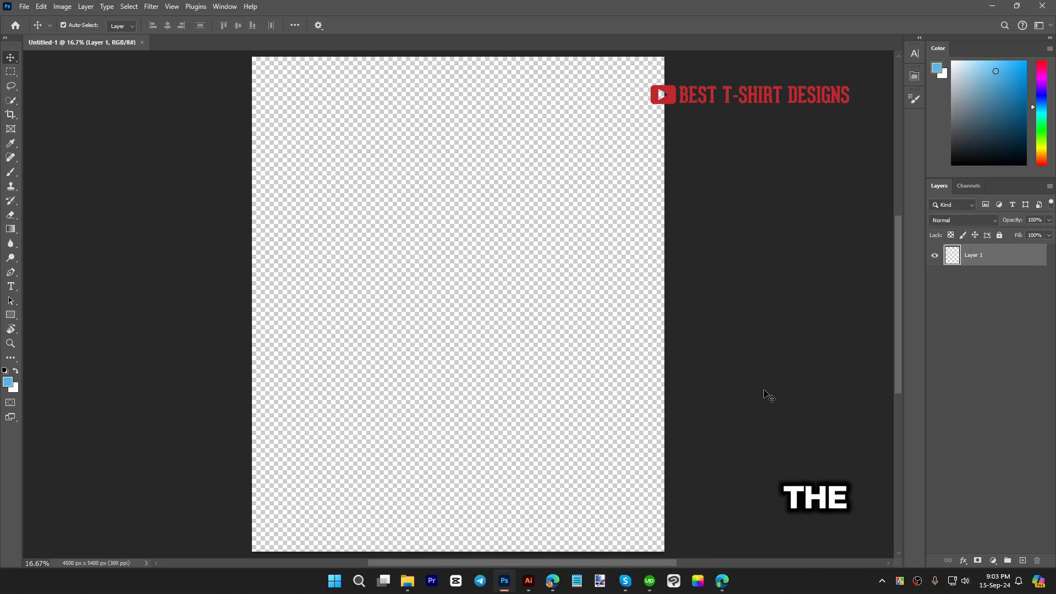
- Place cqvzvtw35uc33sacep5w on the canvas as a linked layer and commit it
{"action": "scroll", "coordinate": [768, 395], "scroll_direction": "down", "scroll_amount": 1}
{"action": "left_click_drag", "start_coordinate": [456, 396], "coordinate": [479, 399]}
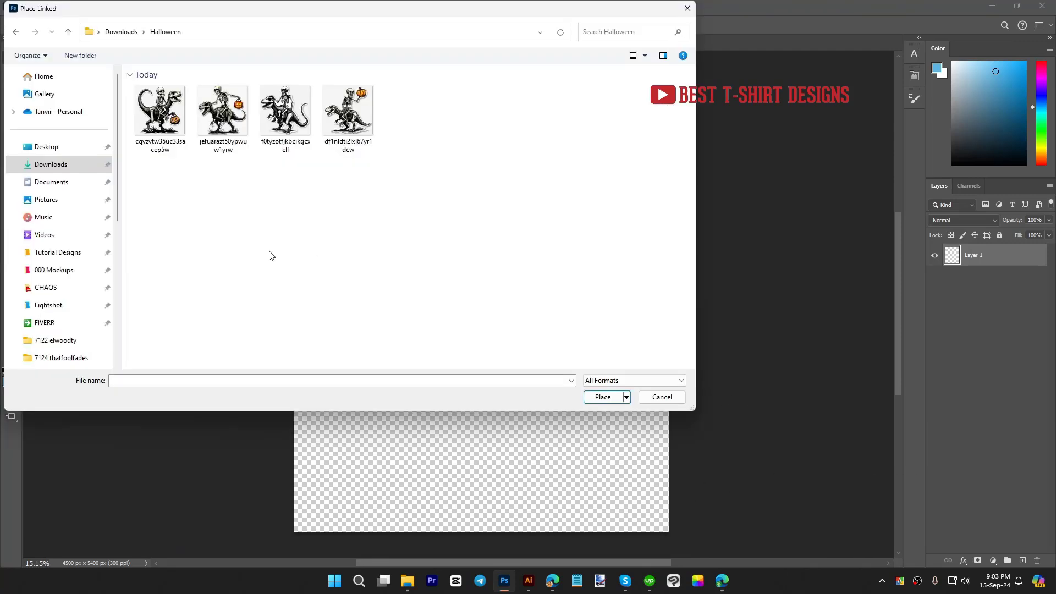
{"action": "double_click", "coordinate": [160, 110]}
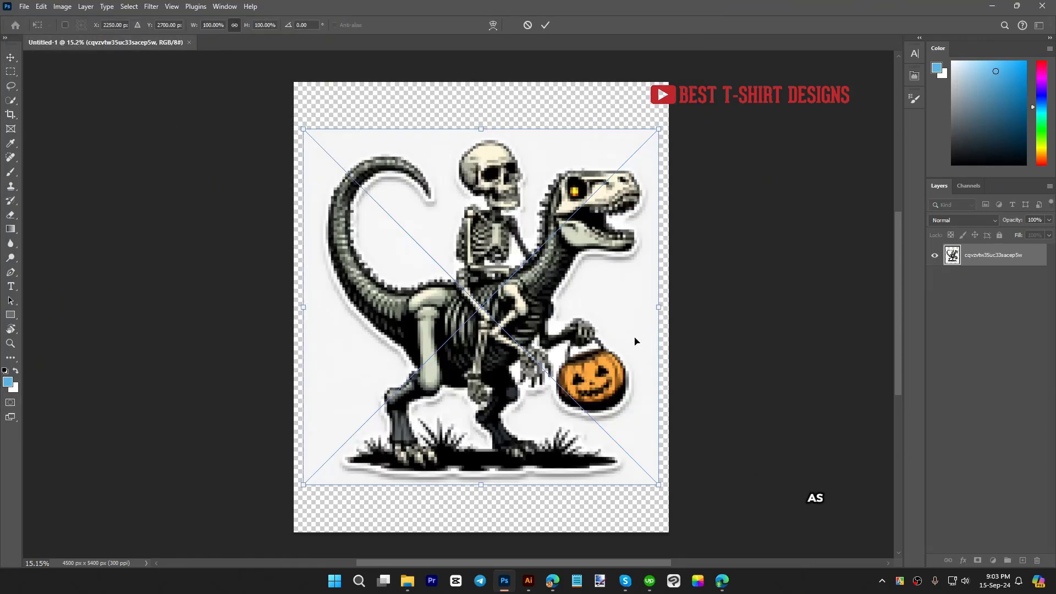
{"action": "key", "text": "Return"}
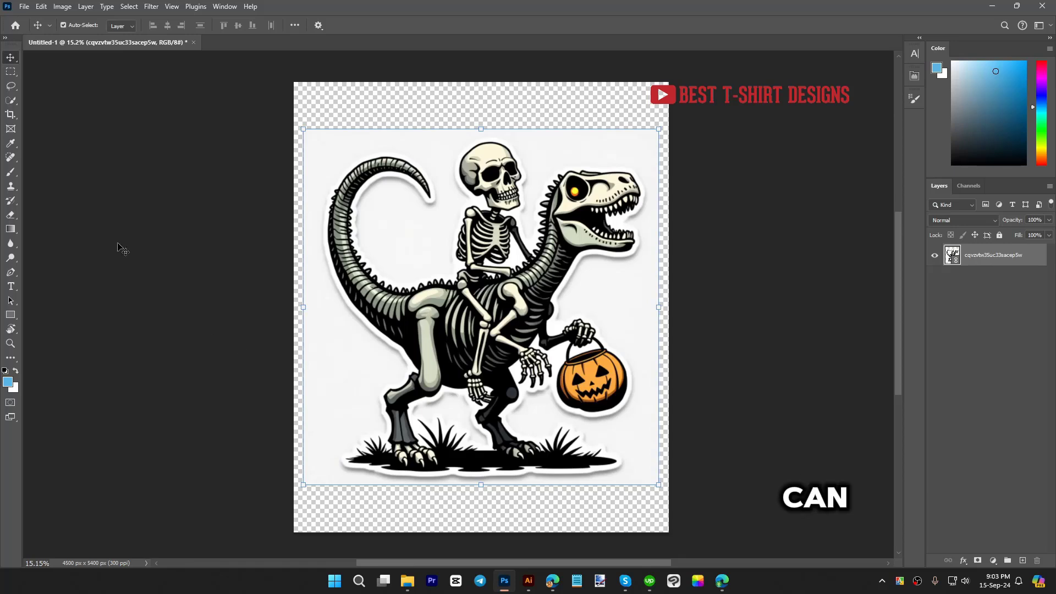
- Select the white background around the skeleton and dinosaur with the Magic Wand
{"action": "left_click", "coordinate": [8, 101]}
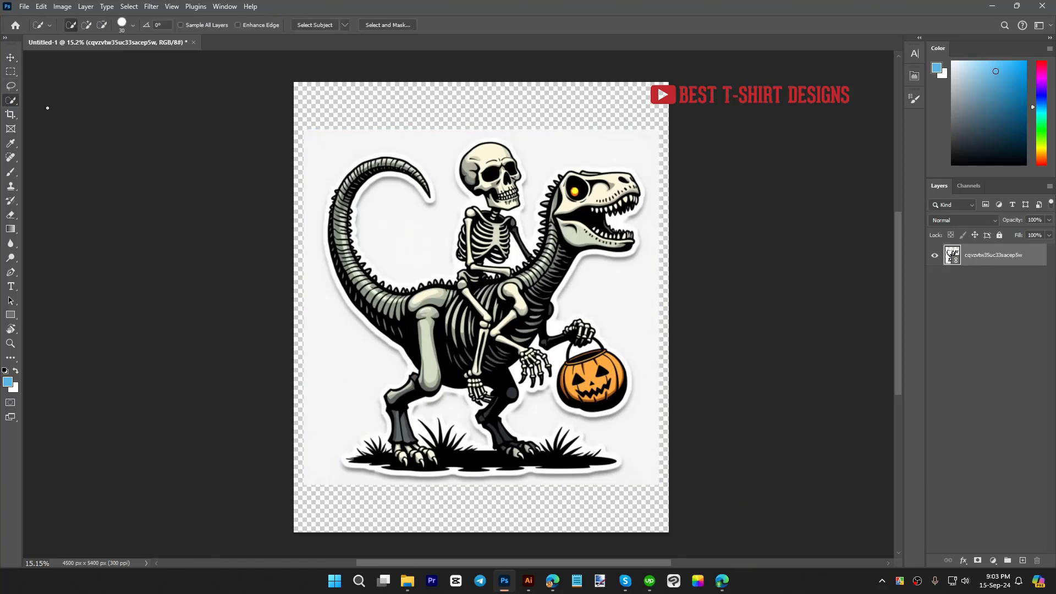
{"action": "right_click", "coordinate": [15, 108]}
{"action": "left_click", "coordinate": [61, 123]}
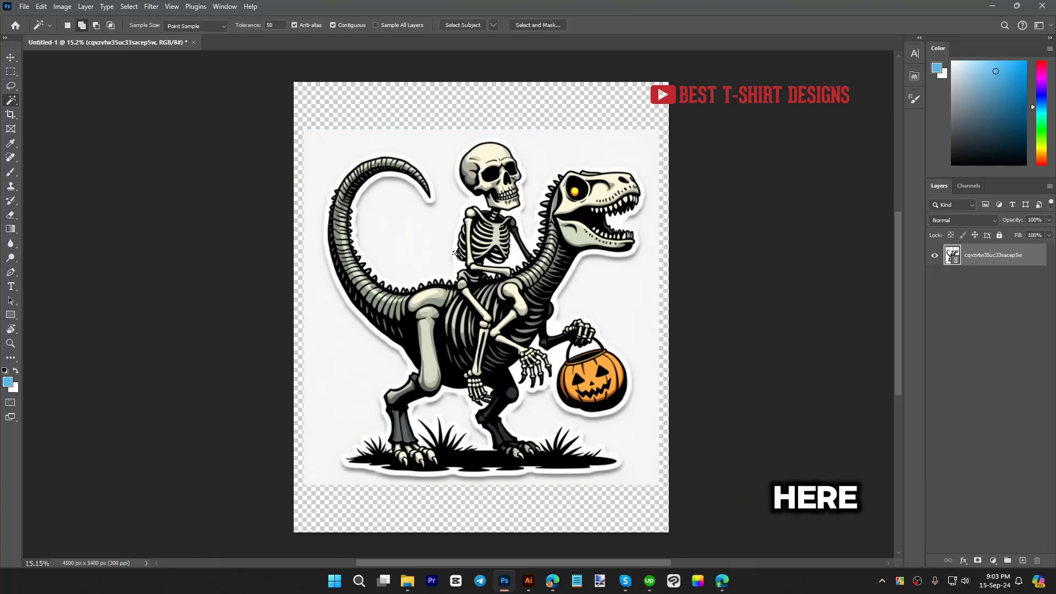
{"action": "left_click", "coordinate": [419, 240]}
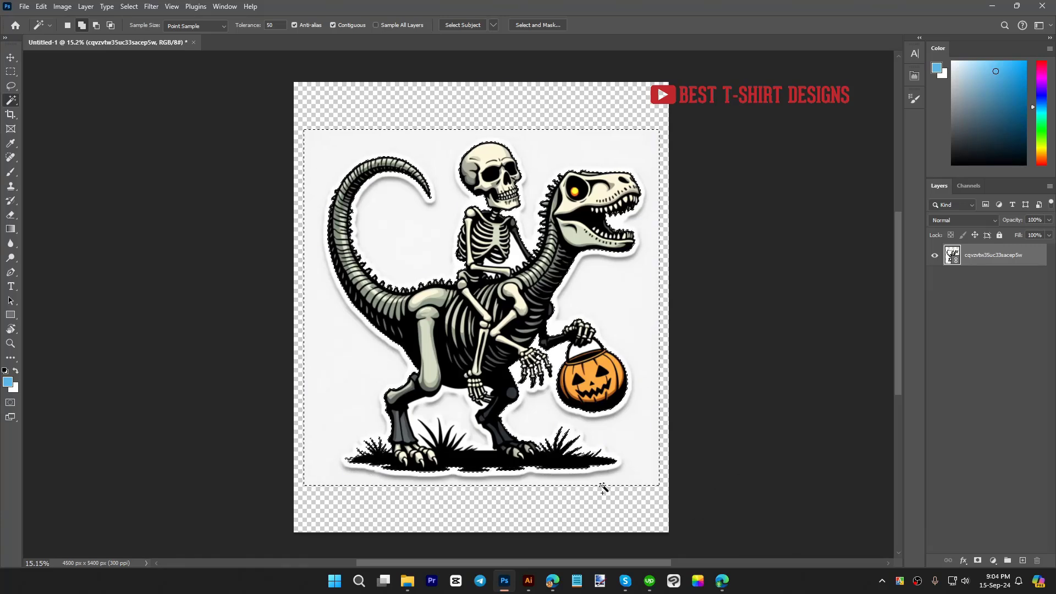
- Invert the selection and add a layer mask that hides the white background
{"action": "left_click", "coordinate": [977, 560]}
{"action": "key", "text": "ctrl+z"}
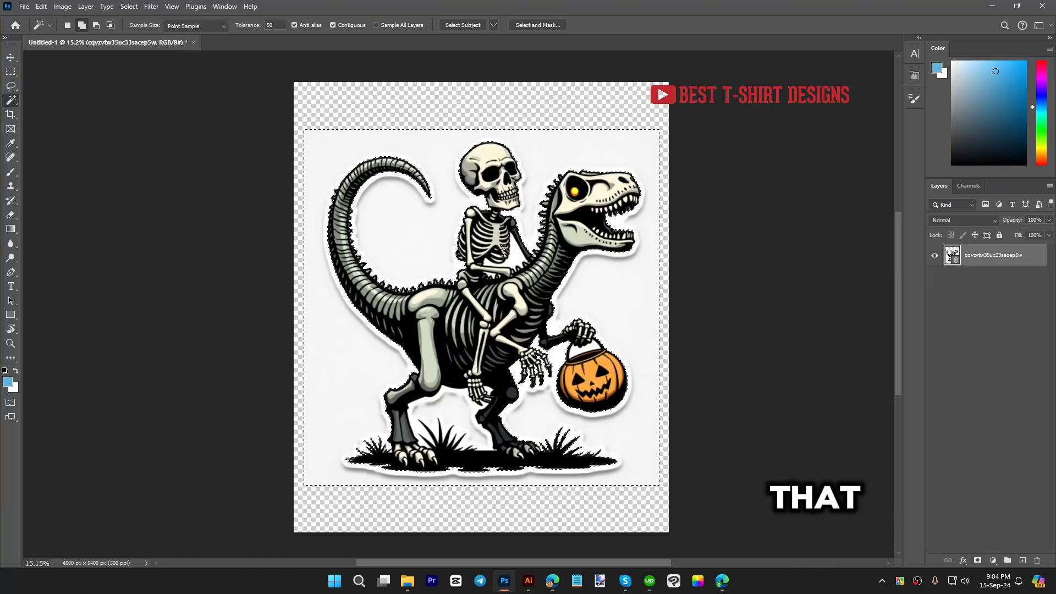
{"action": "left_click", "coordinate": [129, 6]}
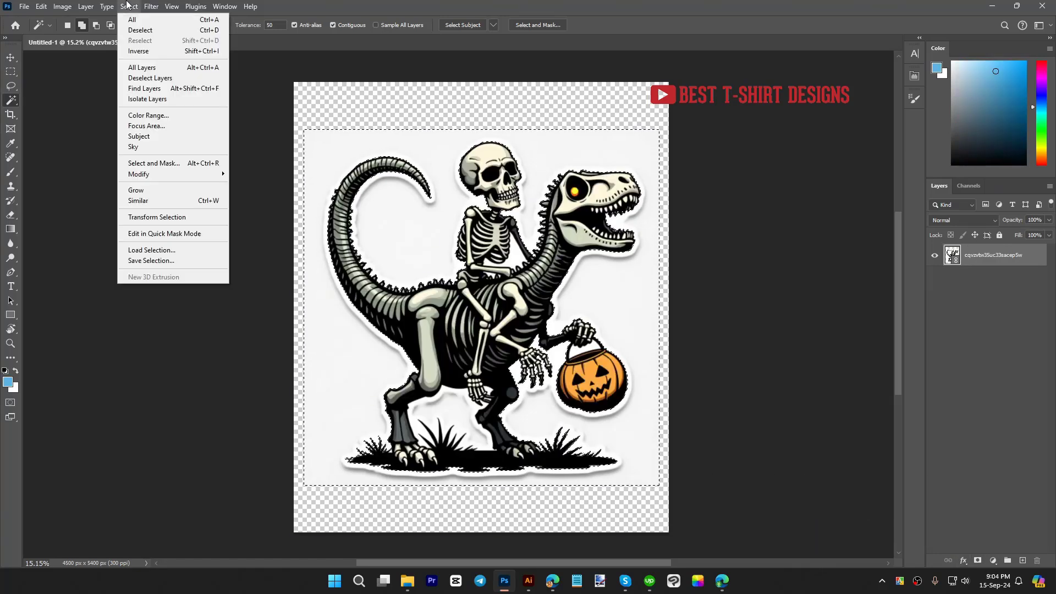
{"action": "left_click", "coordinate": [147, 51]}
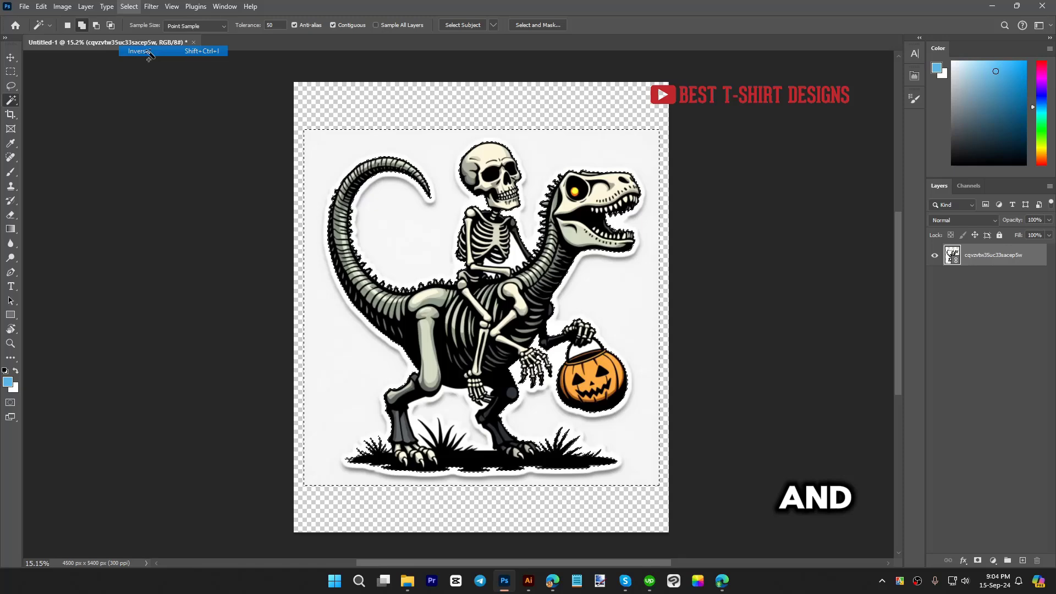
{"action": "left_click", "coordinate": [977, 560]}
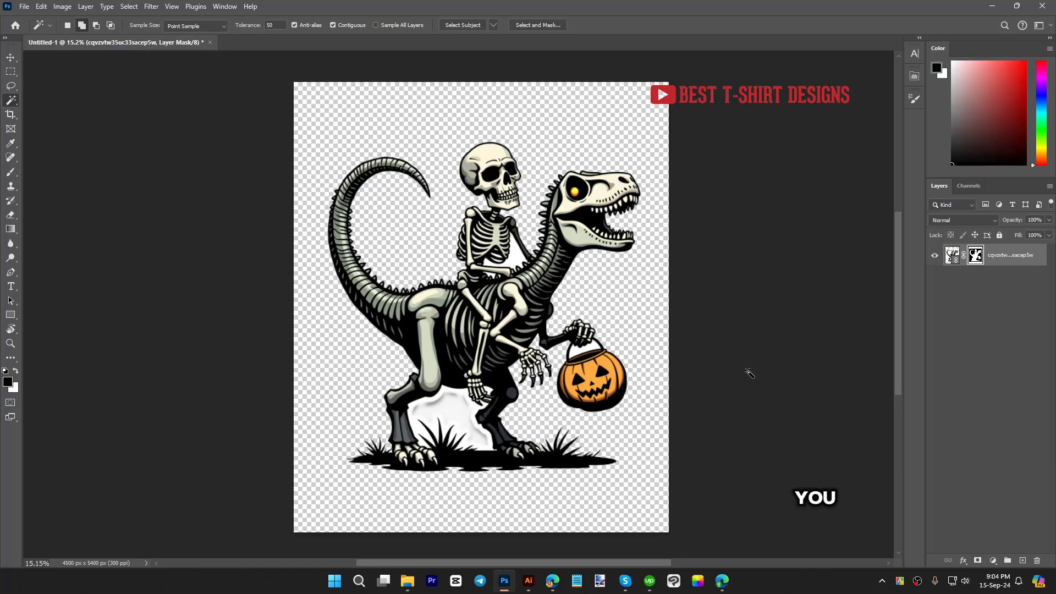